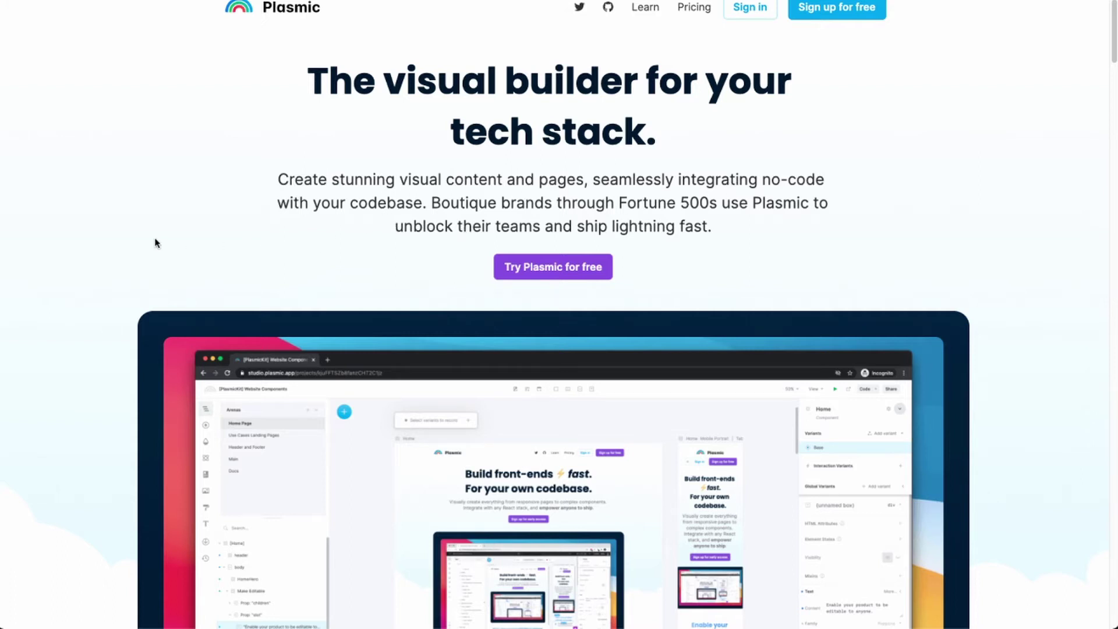
Examine the Plasmic home page's sections on team autonomy, integrations, developer flexibility and expressivity
{"action": "scroll", "coordinate": [156, 243], "scroll_direction": "down", "scroll_amount": 4}
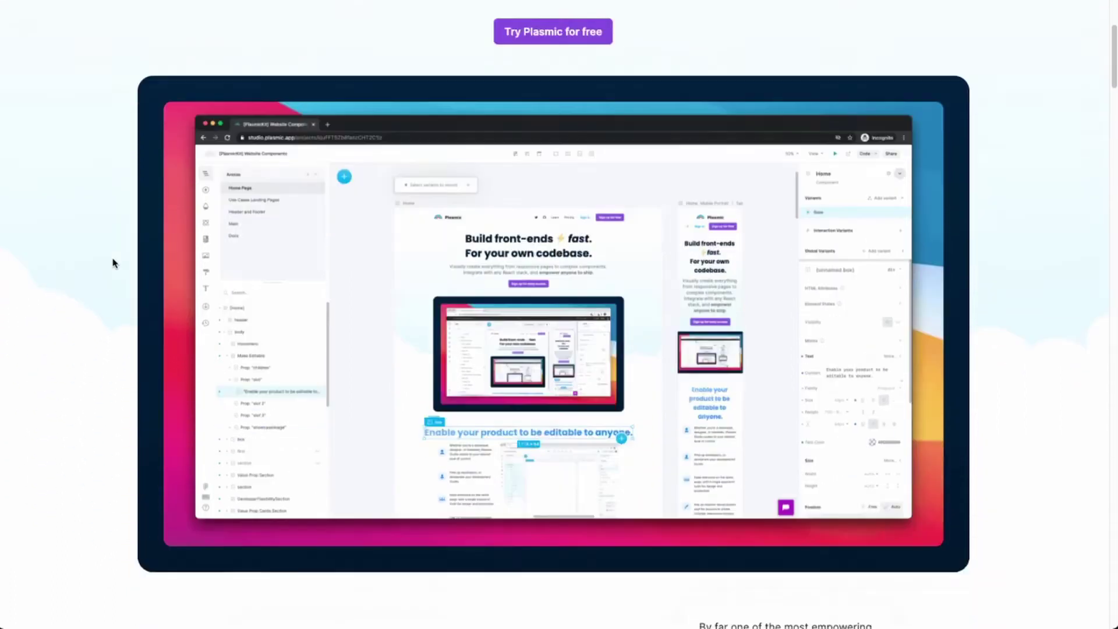
{"action": "scroll", "coordinate": [114, 263], "scroll_direction": "down", "scroll_amount": 15}
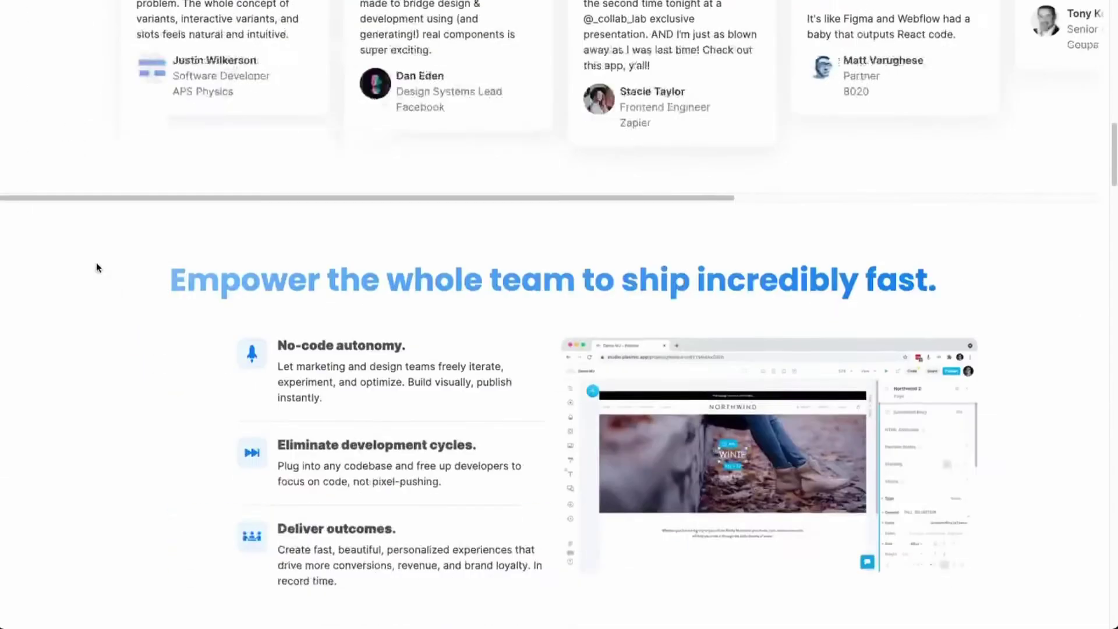
{"action": "scroll", "coordinate": [97, 267], "scroll_direction": "down", "scroll_amount": 6}
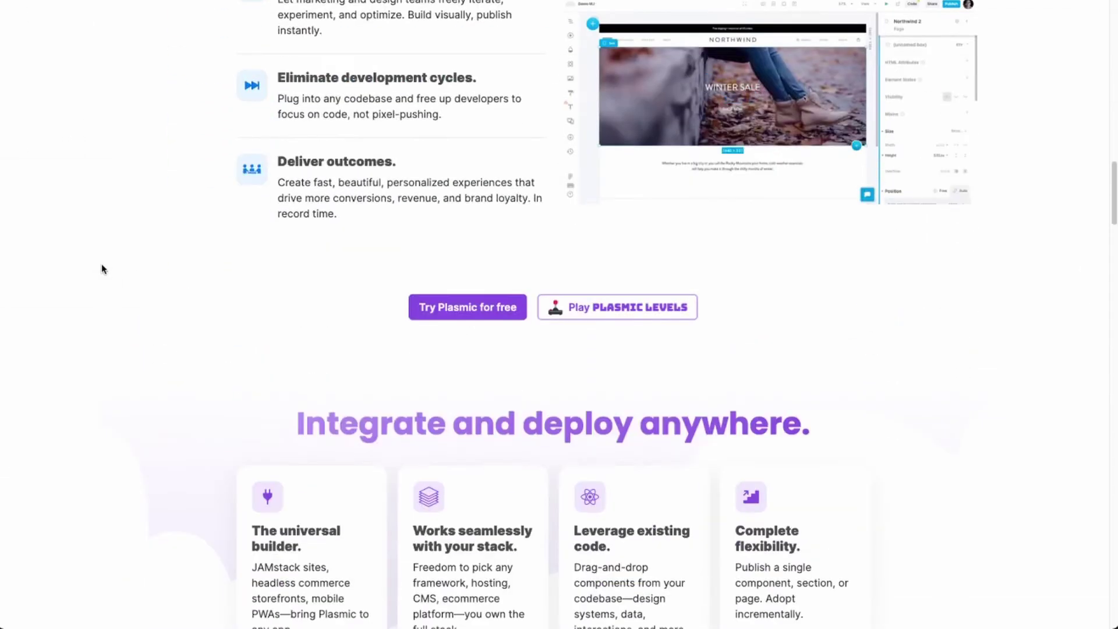
{"action": "scroll", "coordinate": [103, 268], "scroll_direction": "up", "scroll_amount": 2}
{"action": "scroll", "coordinate": [210, 196], "scroll_direction": "down", "scroll_amount": 9}
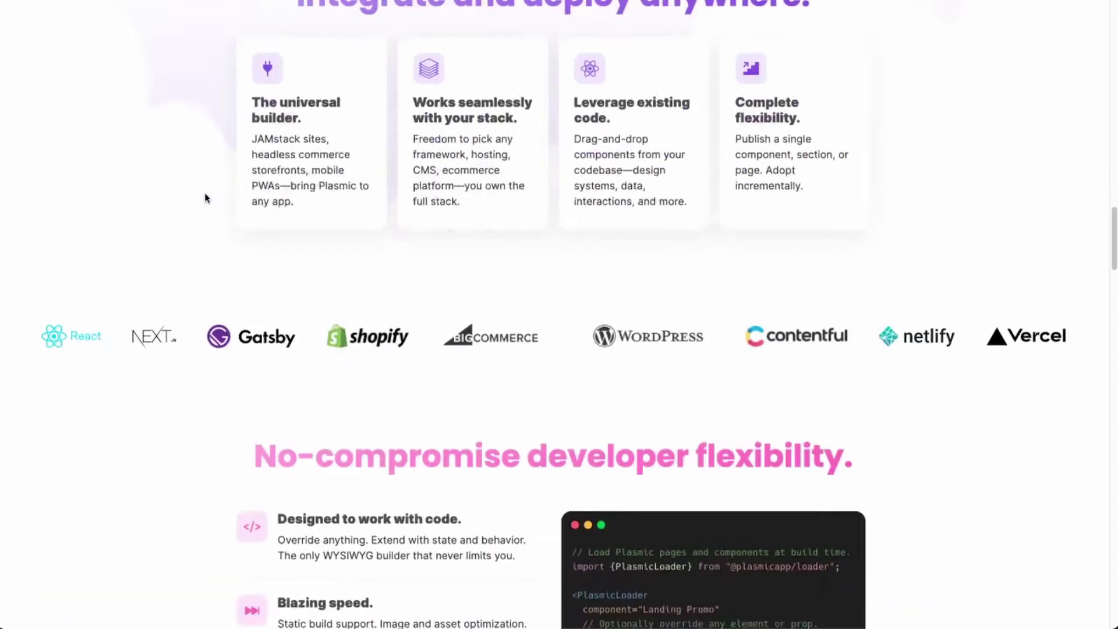
{"action": "scroll", "coordinate": [205, 198], "scroll_direction": "down", "scroll_amount": 5}
{"action": "scroll", "coordinate": [205, 198], "scroll_direction": "up", "scroll_amount": 16}
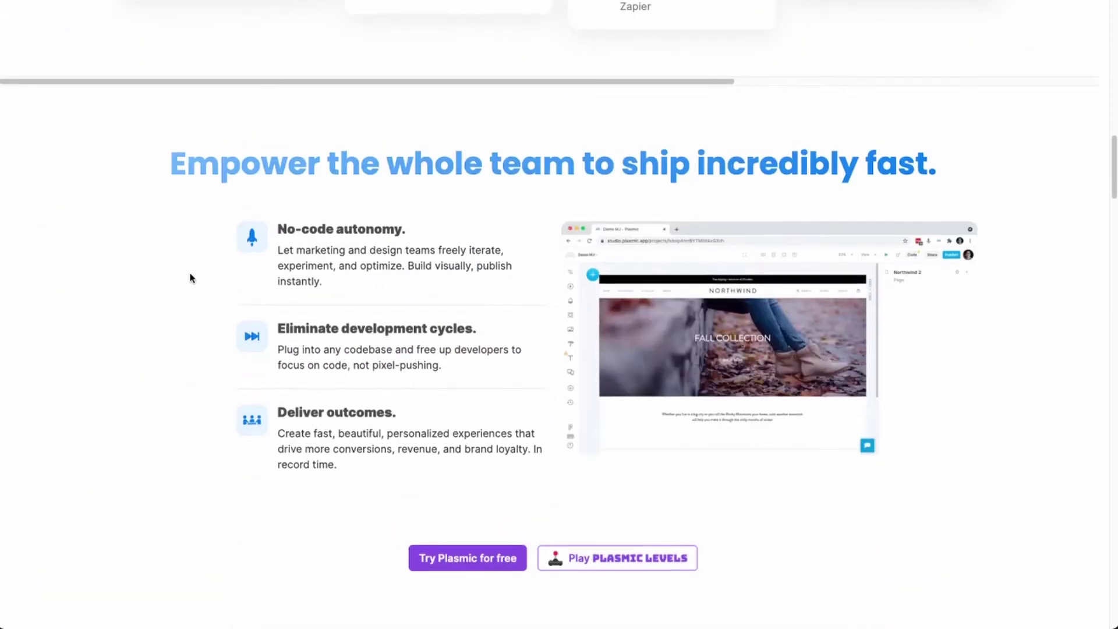
{"action": "scroll", "coordinate": [189, 274], "scroll_direction": "down", "scroll_amount": 1}
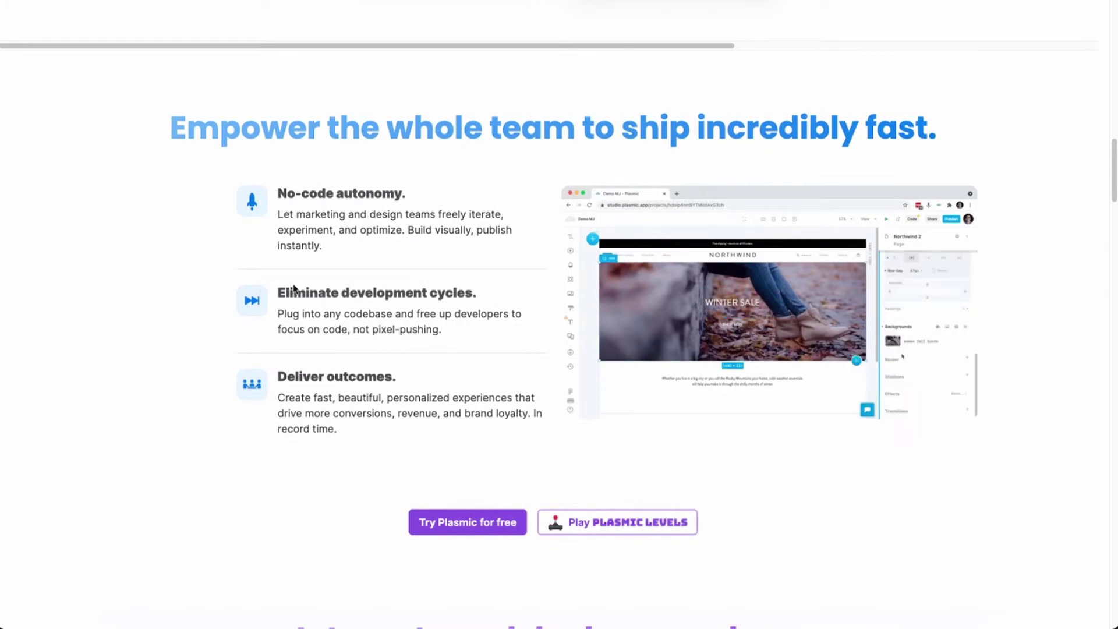
{"action": "scroll", "coordinate": [248, 301], "scroll_direction": "down", "scroll_amount": 15}
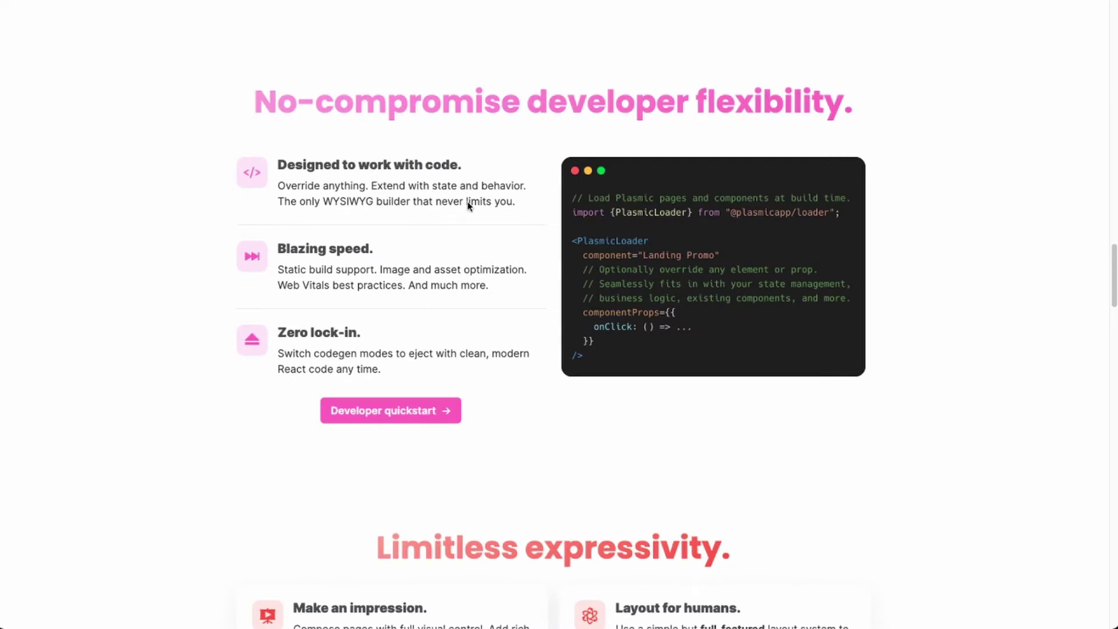
{"action": "scroll", "coordinate": [646, 251], "scroll_direction": "down", "scroll_amount": 1}
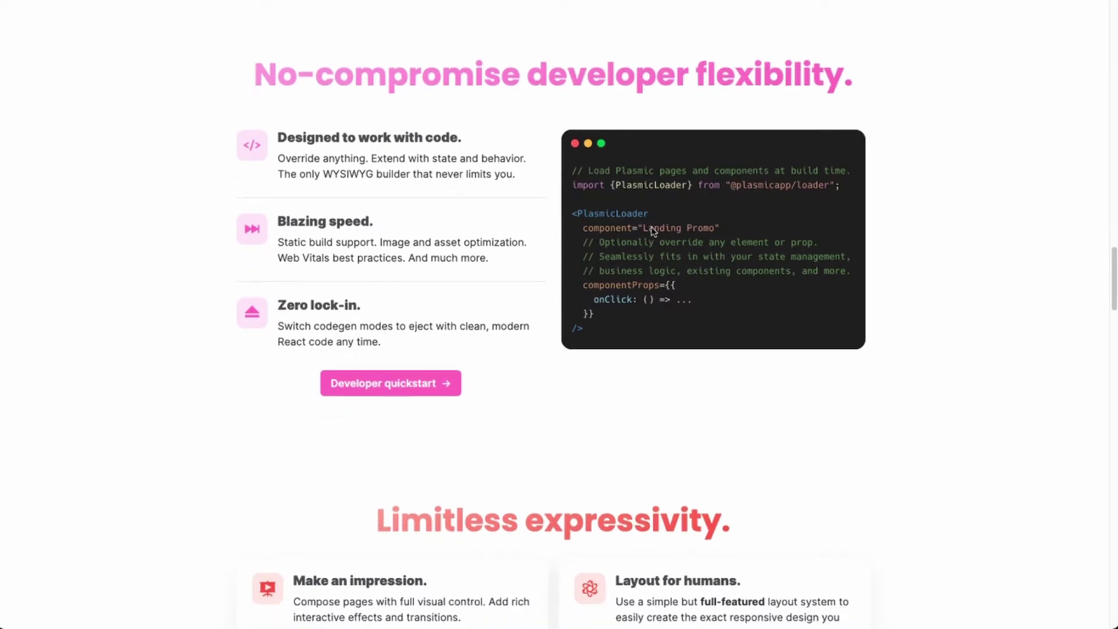
{"action": "scroll", "coordinate": [647, 245], "scroll_direction": "down", "scroll_amount": 1}
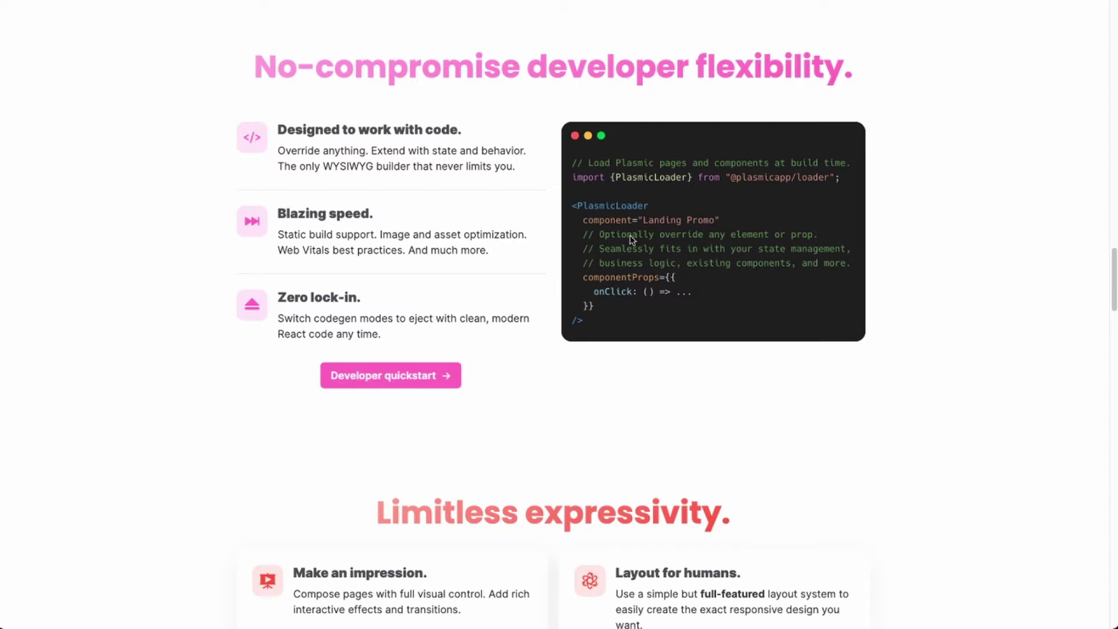
{"action": "scroll", "coordinate": [623, 243], "scroll_direction": "down", "scroll_amount": 10}
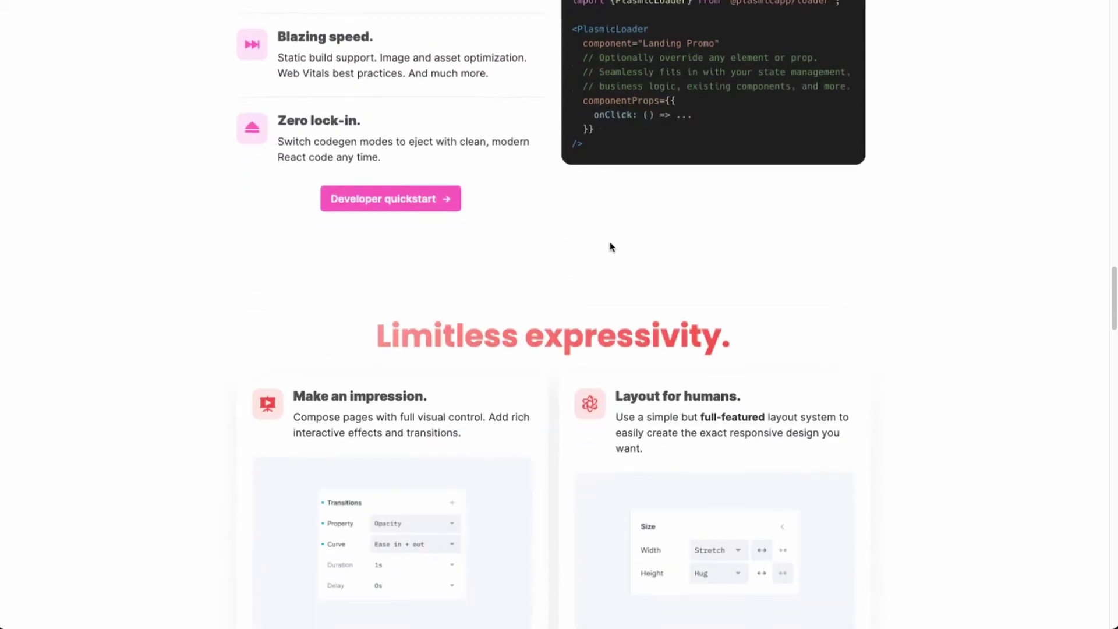
{"action": "scroll", "coordinate": [561, 272], "scroll_direction": "down", "scroll_amount": 15}
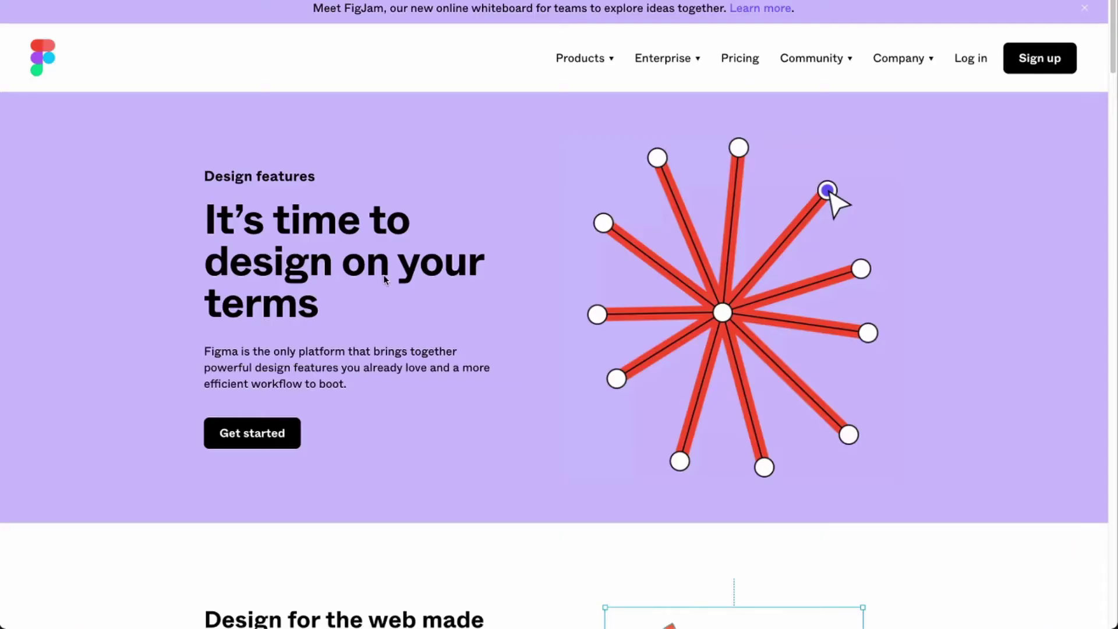
Examine Figma's design features page, including its web design, plugins, consistent styles and developer handoff sections
{"action": "scroll", "coordinate": [391, 275], "scroll_direction": "down", "scroll_amount": 9}
{"action": "scroll", "coordinate": [386, 254], "scroll_direction": "up", "scroll_amount": 9}
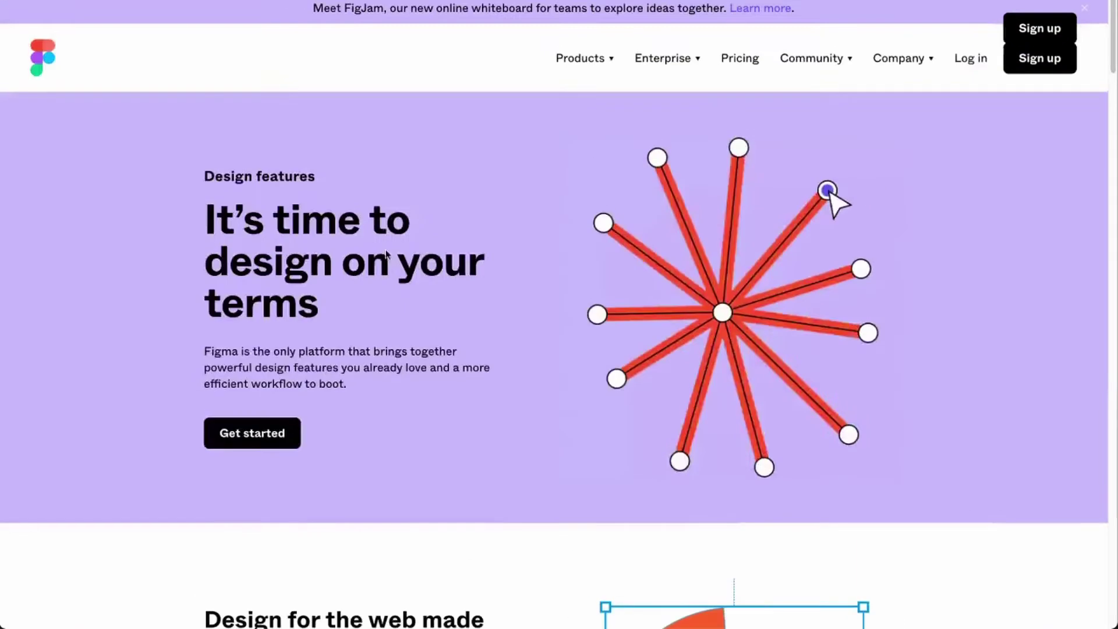
{"action": "scroll", "coordinate": [388, 259], "scroll_direction": "down", "scroll_amount": 8}
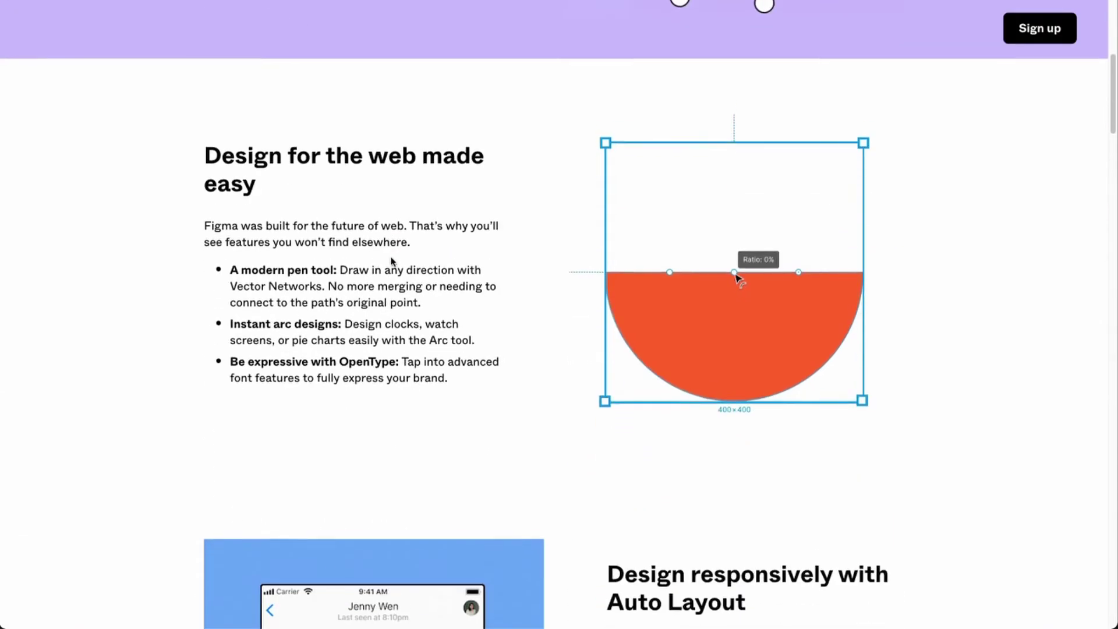
{"action": "scroll", "coordinate": [390, 263], "scroll_direction": "down", "scroll_amount": 13}
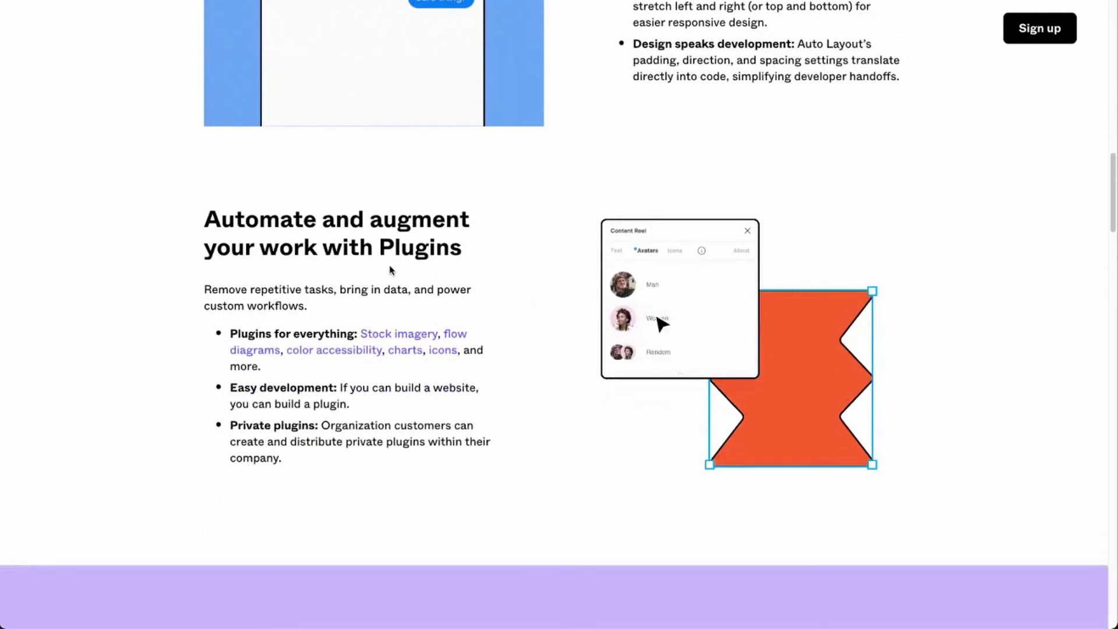
{"action": "scroll", "coordinate": [389, 269], "scroll_direction": "down", "scroll_amount": 10}
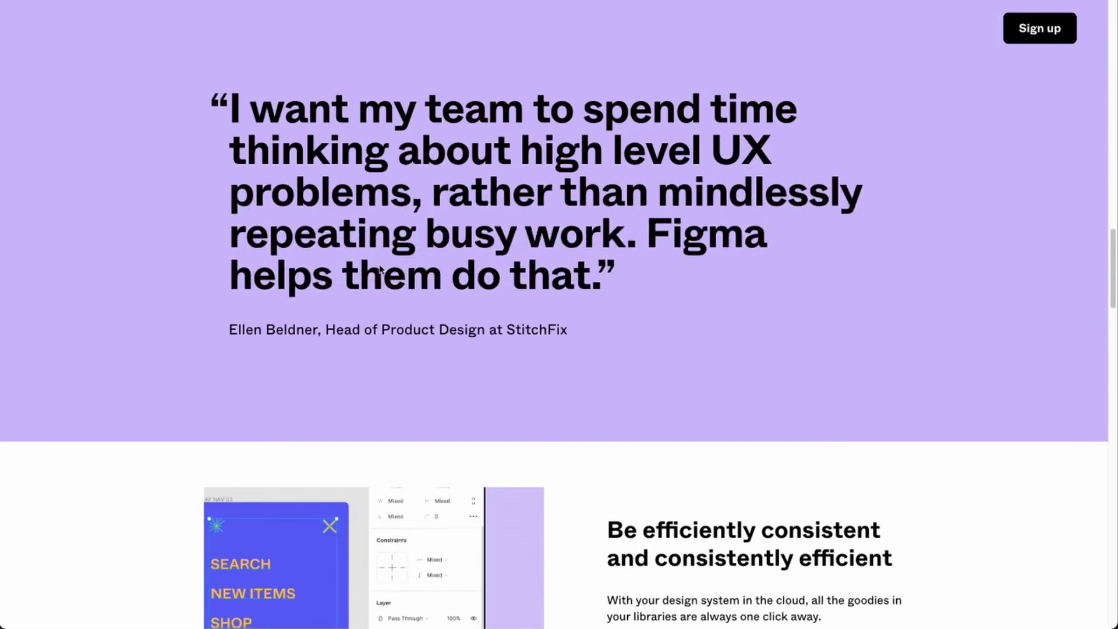
{"action": "scroll", "coordinate": [380, 269], "scroll_direction": "down", "scroll_amount": 10}
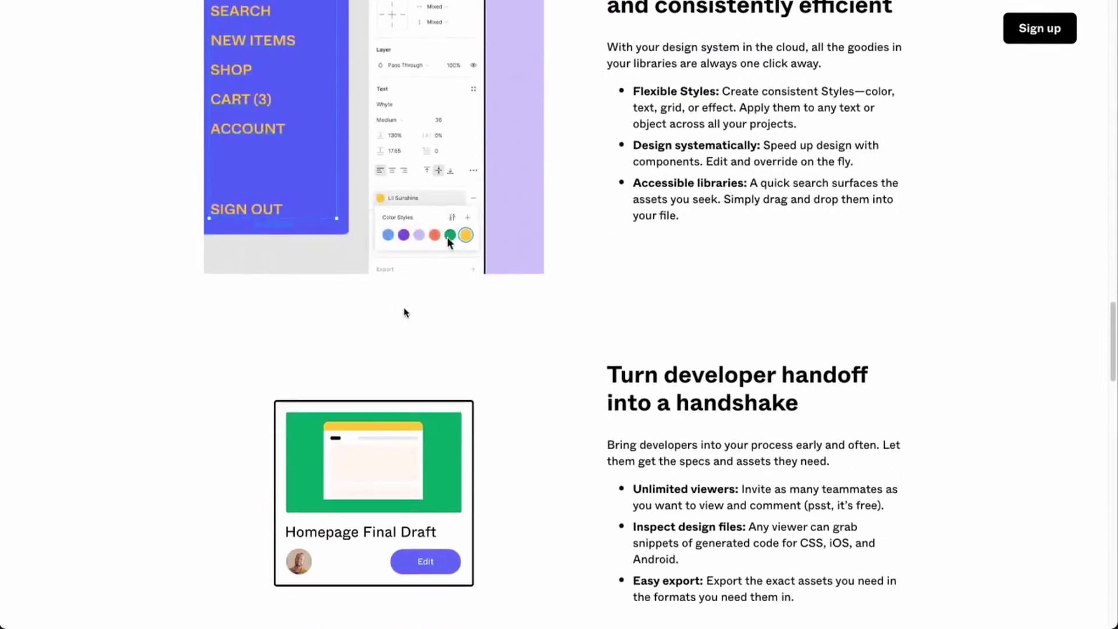
{"action": "scroll", "coordinate": [406, 312], "scroll_direction": "up", "scroll_amount": 4}
{"action": "scroll", "coordinate": [406, 297], "scroll_direction": "down", "scroll_amount": 2}
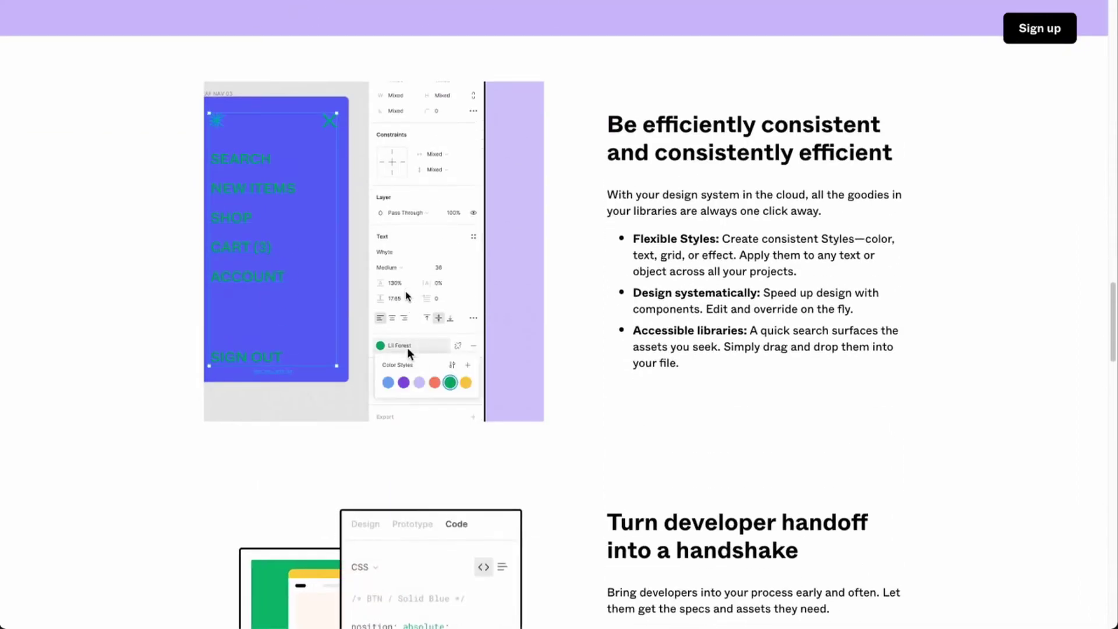
{"action": "scroll", "coordinate": [441, 213], "scroll_direction": "up", "scroll_amount": 5}
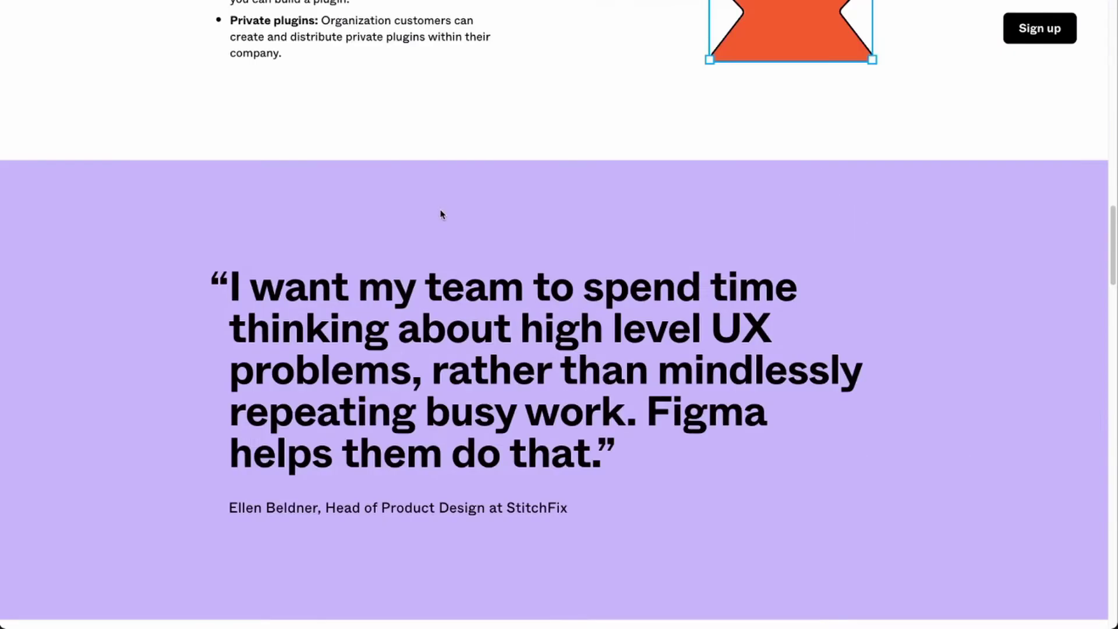
{"action": "scroll", "coordinate": [654, 139], "scroll_direction": "up", "scroll_amount": 6}
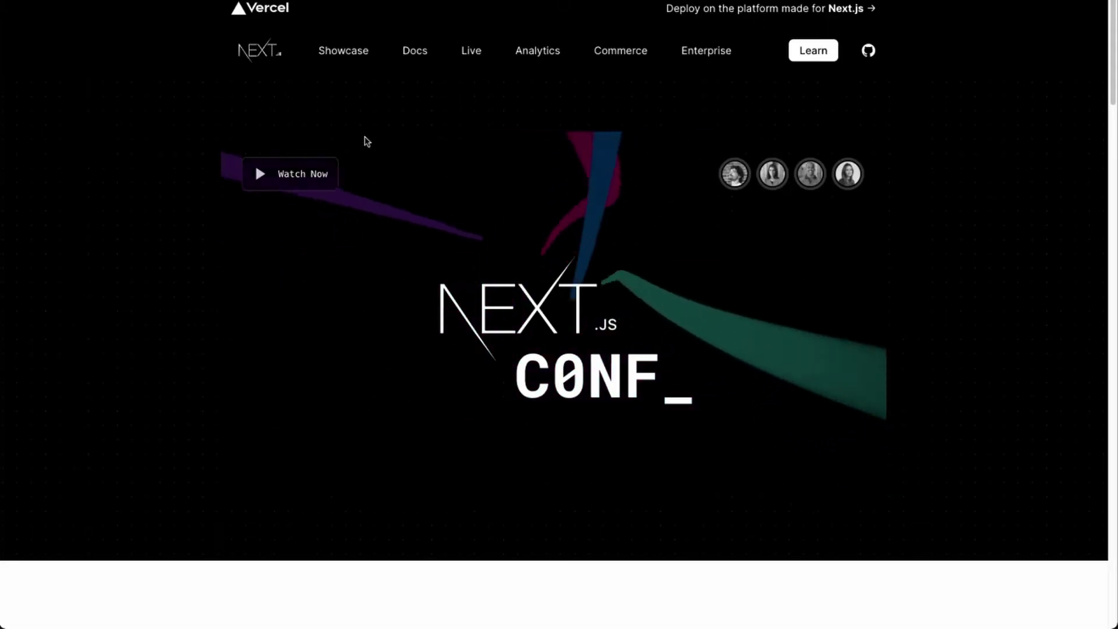
{"action": "scroll", "coordinate": [220, 173], "scroll_direction": "down", "scroll_amount": 3}
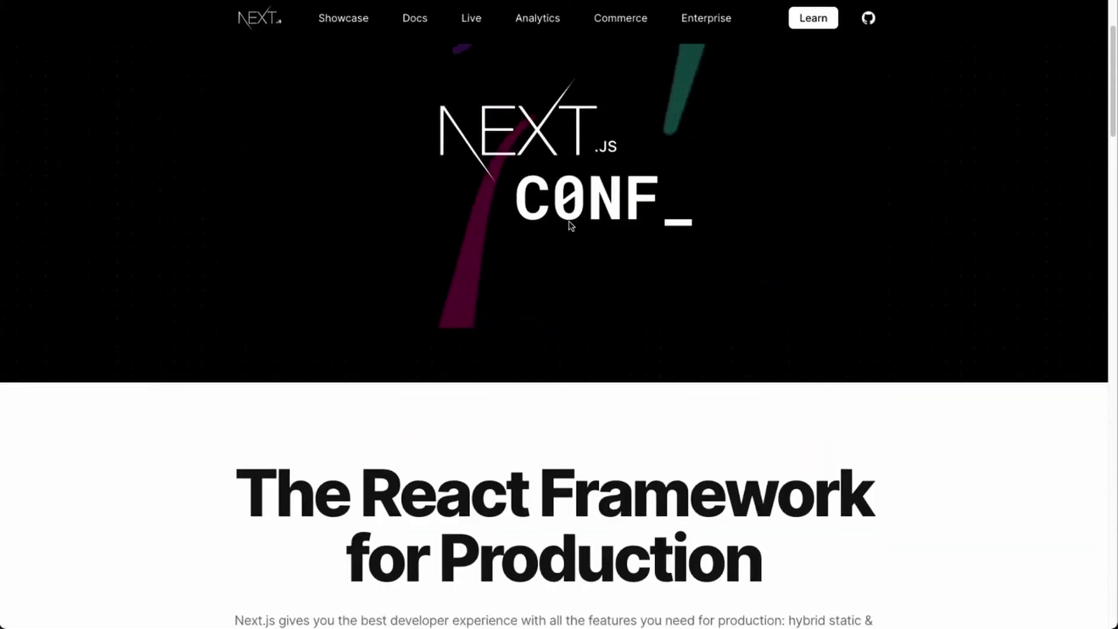
{"action": "scroll", "coordinate": [220, 174], "scroll_direction": "up", "scroll_amount": 2}
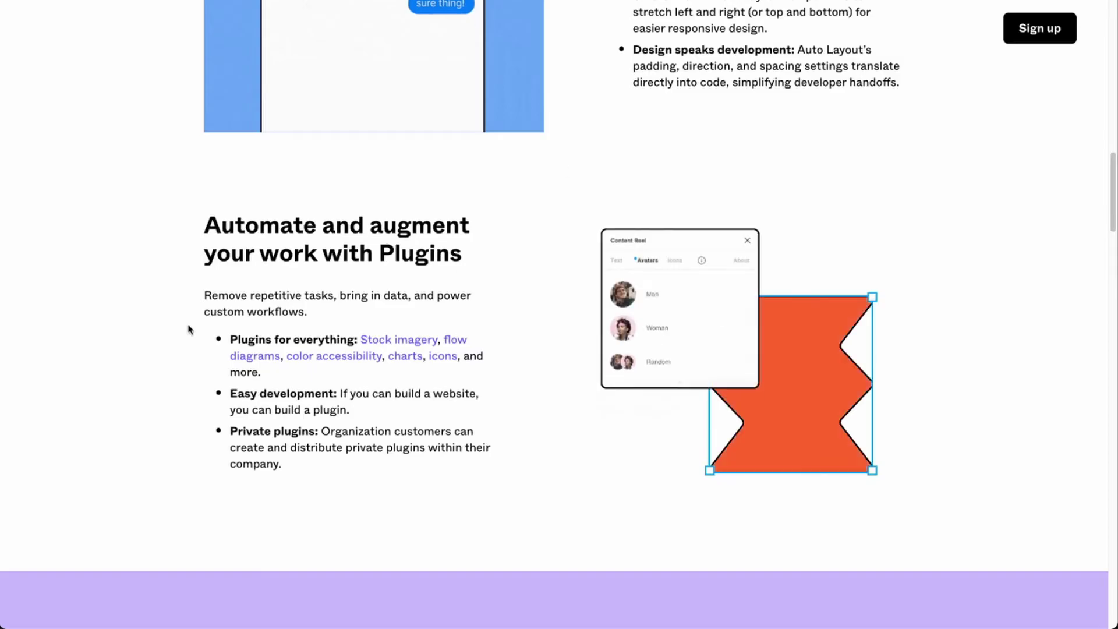
{"action": "scroll", "coordinate": [185, 327], "scroll_direction": "up", "scroll_amount": 2}
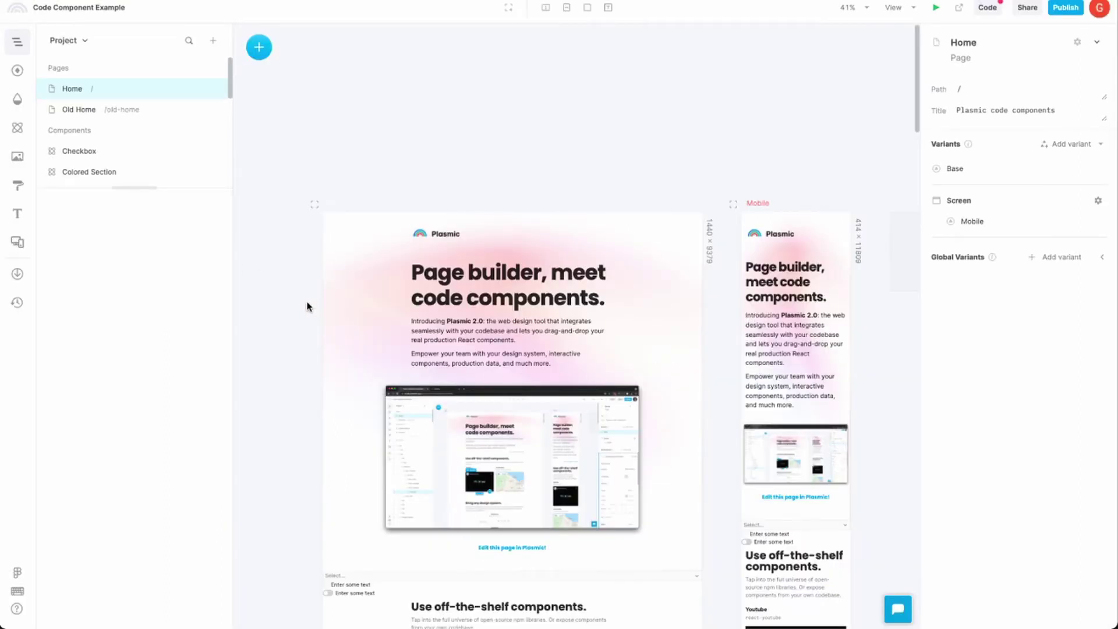
Look through the mixins and other asset lists of the Code Component Example project and return to its page outline
{"action": "scroll", "coordinate": [307, 311], "scroll_direction": "down", "scroll_amount": 4}
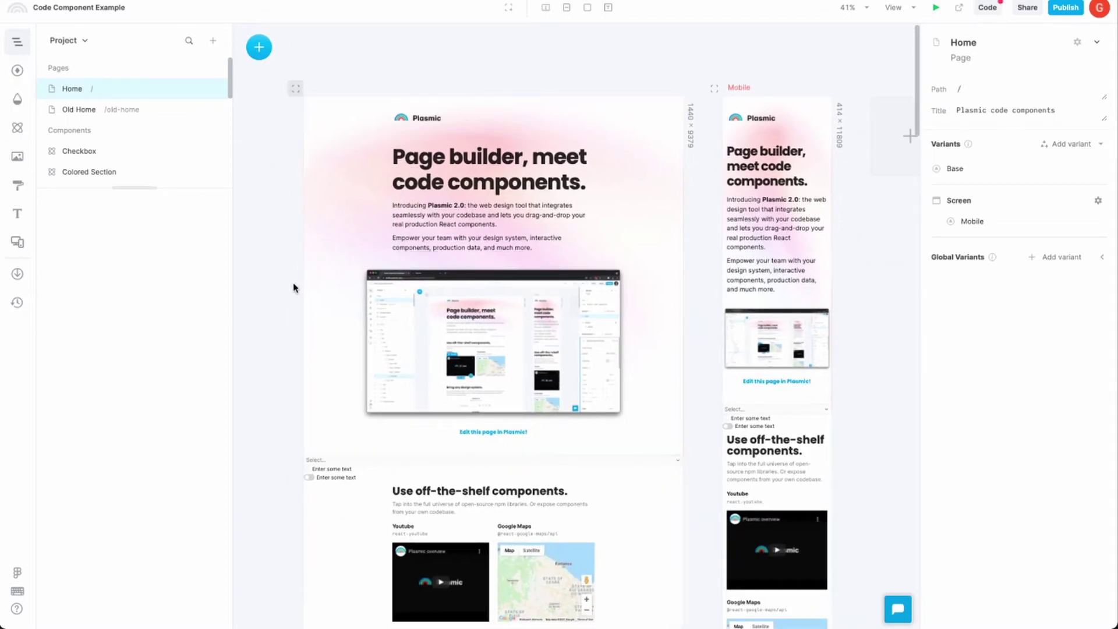
{"action": "scroll", "coordinate": [285, 297], "scroll_direction": "down", "scroll_amount": 4}
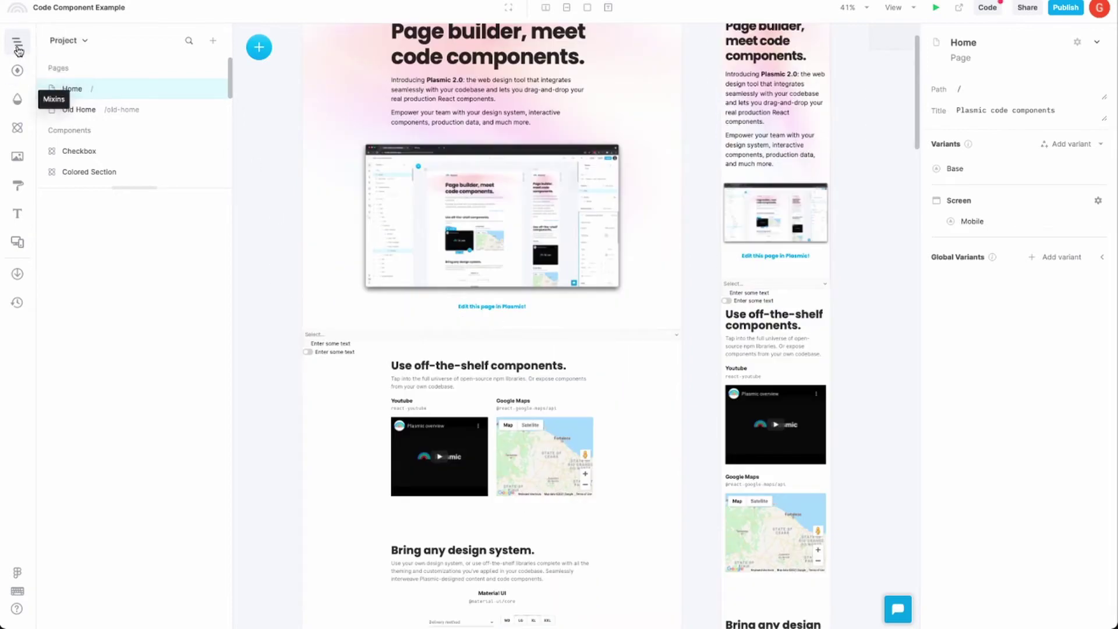
{"action": "left_click", "coordinate": [18, 71]}
{"action": "left_click", "coordinate": [18, 101]}
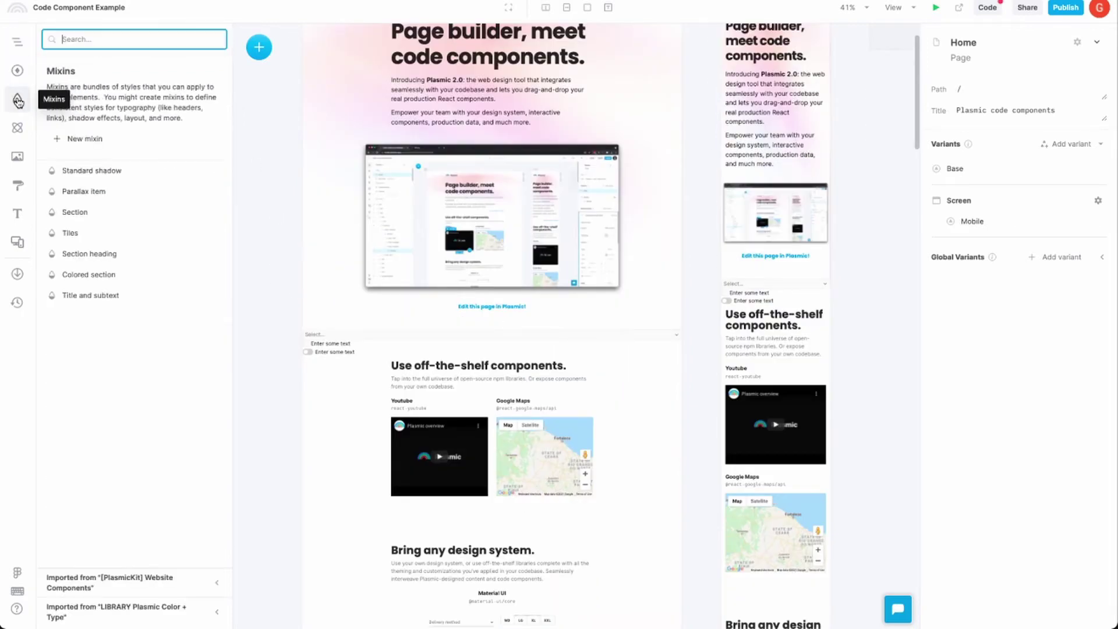
{"action": "left_click", "coordinate": [17, 128]}
{"action": "left_click", "coordinate": [18, 42]}
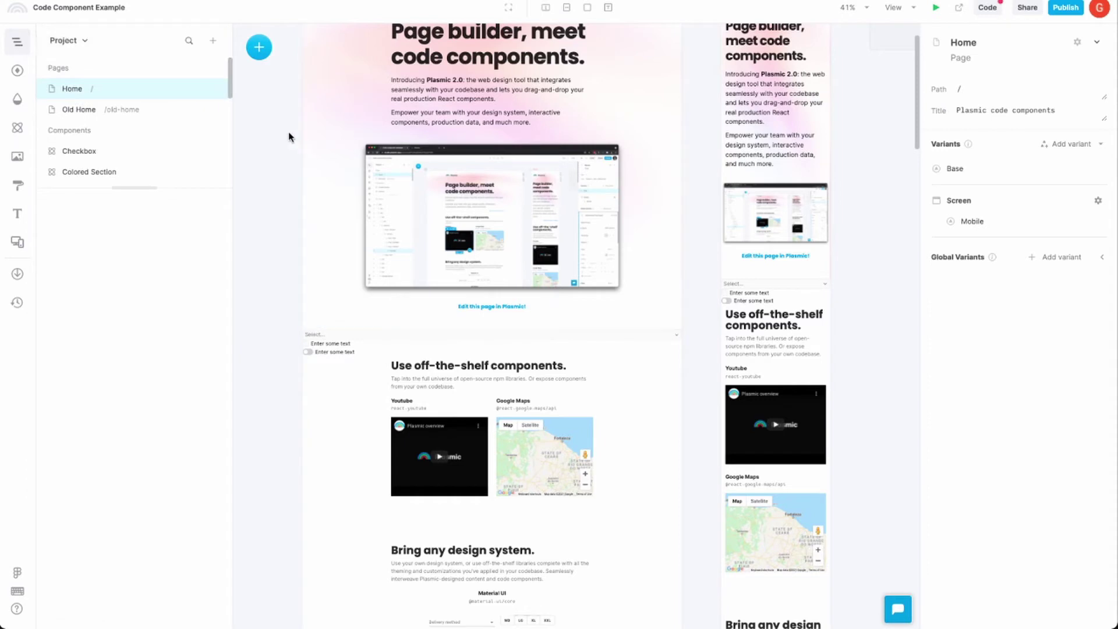
Examine the desktop and mobile artboards of the Home page on the canvas
{"action": "scroll", "coordinate": [255, 287], "scroll_direction": "up", "scroll_amount": 5}
{"action": "scroll", "coordinate": [255, 287], "scroll_direction": "left", "scroll_amount": 2}
{"action": "scroll", "coordinate": [350, 245], "scroll_direction": "down", "scroll_amount": 3}
{"action": "scroll", "coordinate": [465, 221], "scroll_direction": "up", "scroll_amount": 3}
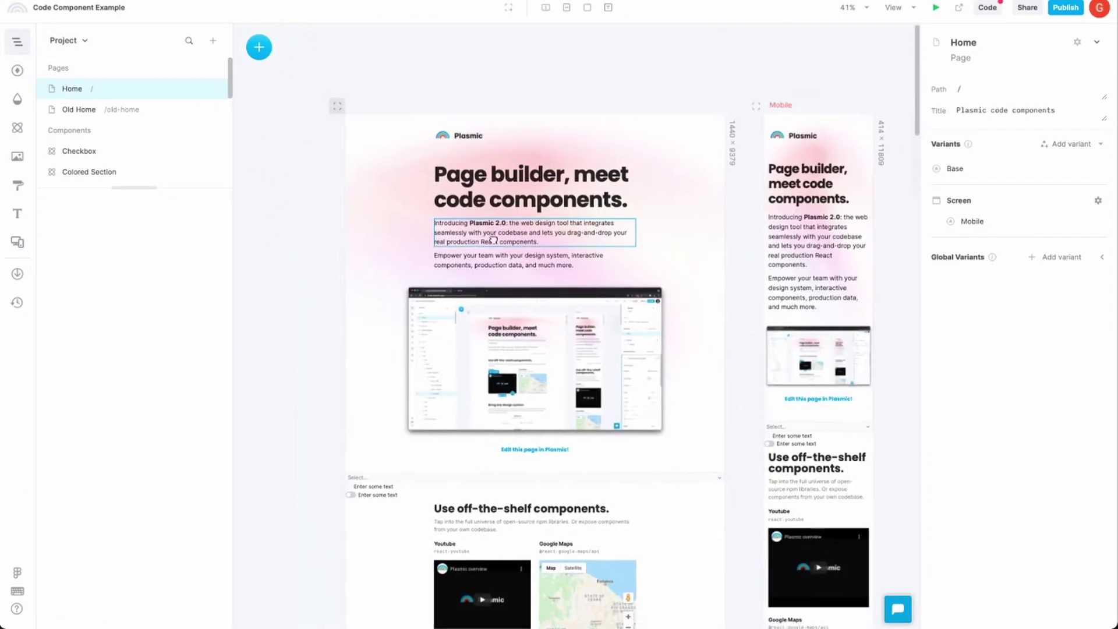
{"action": "scroll", "coordinate": [270, 229], "scroll_direction": "right", "scroll_amount": 1}
{"action": "scroll", "coordinate": [269, 230], "scroll_direction": "up", "scroll_amount": 1}
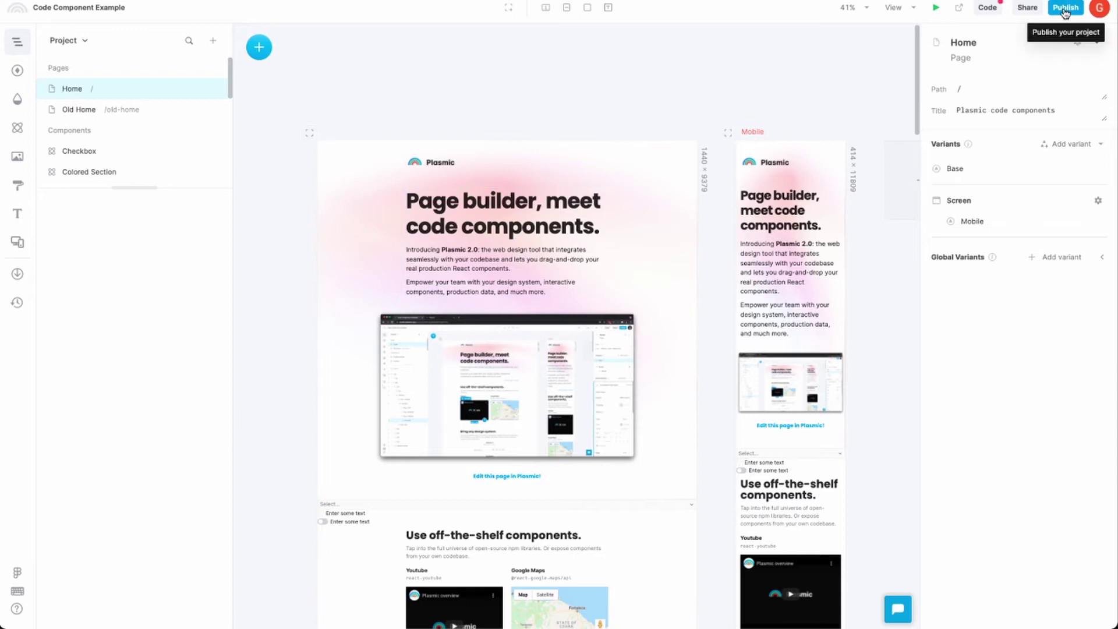
{"action": "scroll", "coordinate": [682, 128], "scroll_direction": "down", "scroll_amount": 1}
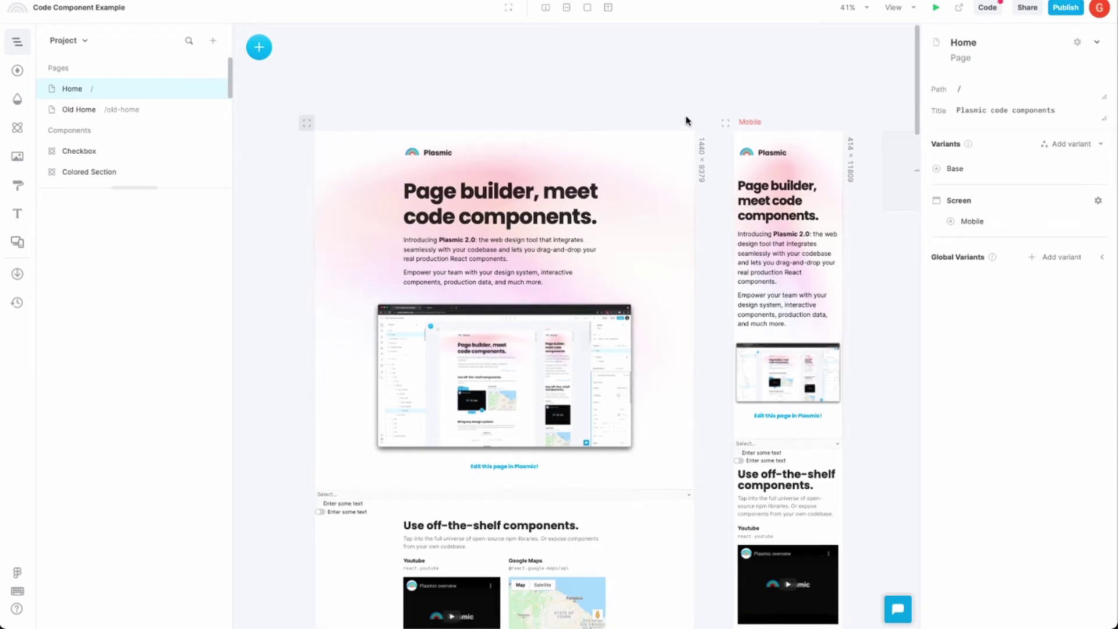
{"action": "scroll", "coordinate": [276, 319], "scroll_direction": "down", "scroll_amount": 3}
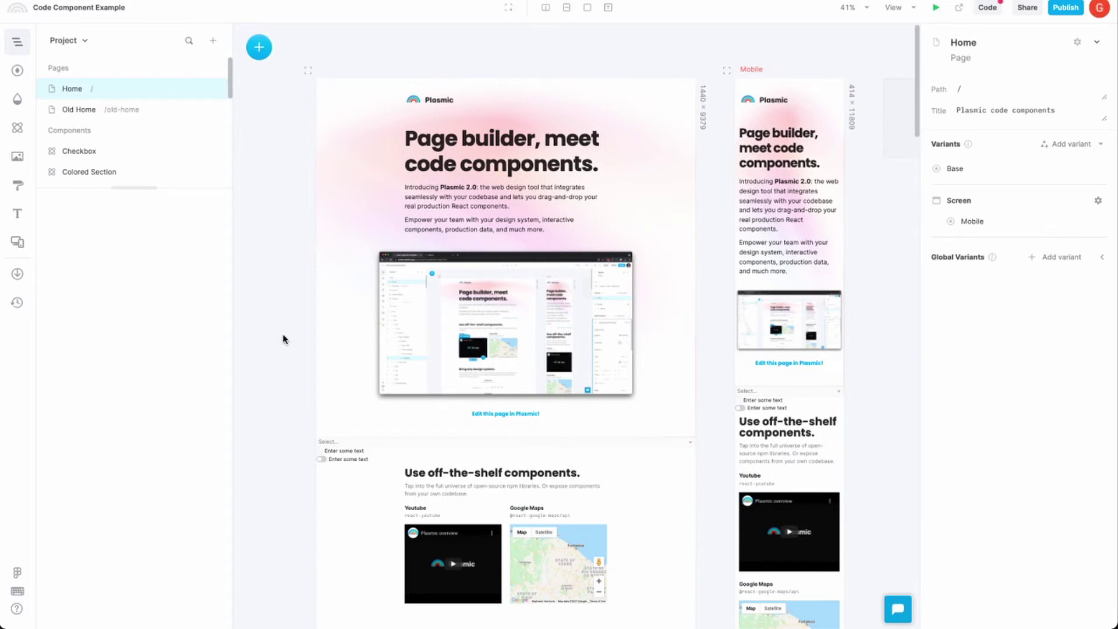
{"action": "left_click_drag", "start_coordinate": [285, 340], "coordinate": [316, 270]}
{"action": "scroll", "coordinate": [315, 371], "scroll_direction": "down", "scroll_amount": 3}
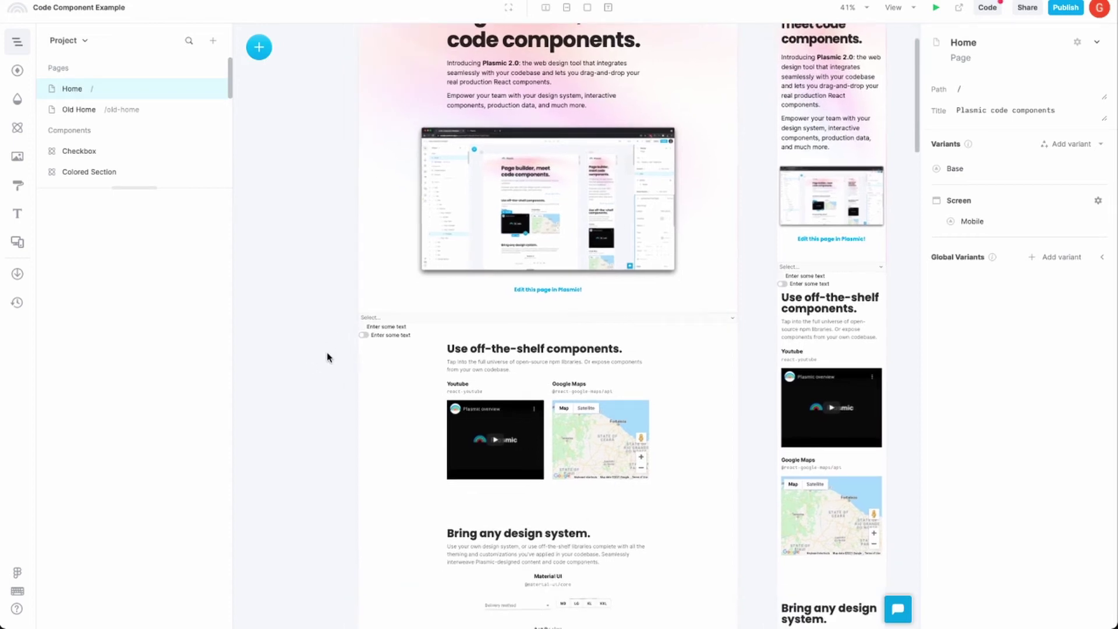
Open the project's code integration documentation, choose Codegen and review its installation and generated components instructions
{"action": "left_click", "coordinate": [987, 8]}
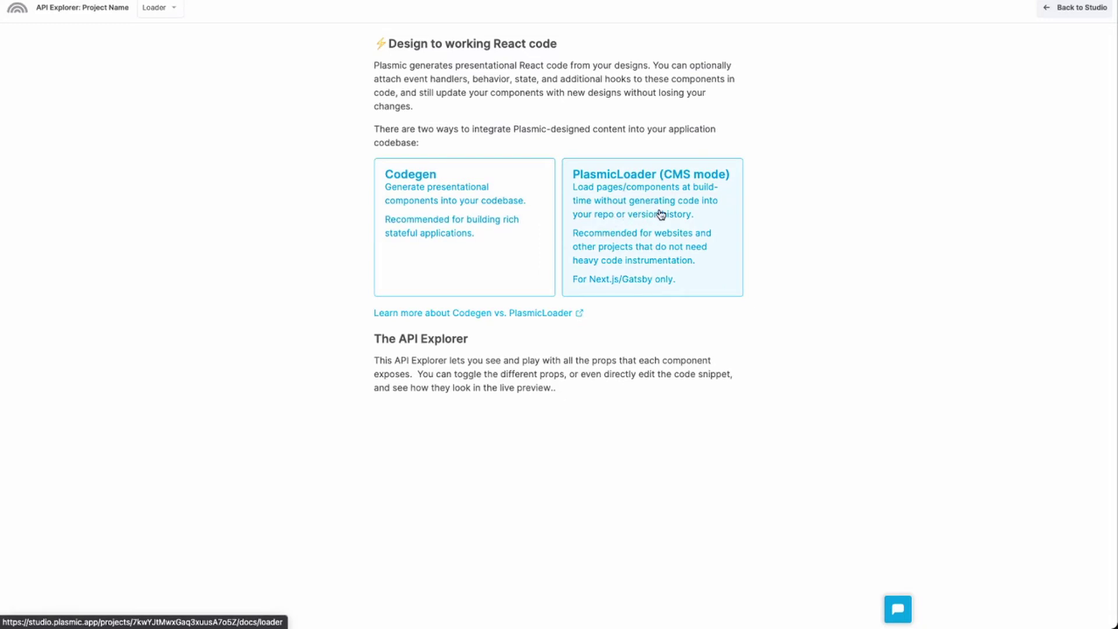
{"action": "left_click", "coordinate": [444, 213]}
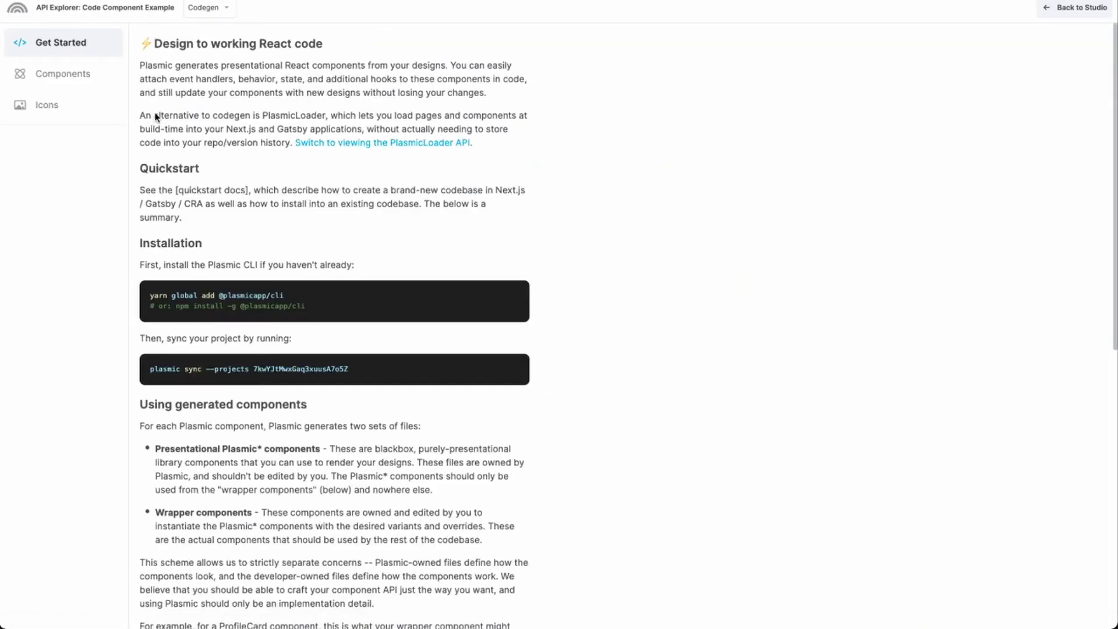
{"action": "scroll", "coordinate": [195, 230], "scroll_direction": "down", "scroll_amount": 1}
{"action": "scroll", "coordinate": [195, 229], "scroll_direction": "down", "scroll_amount": 5}
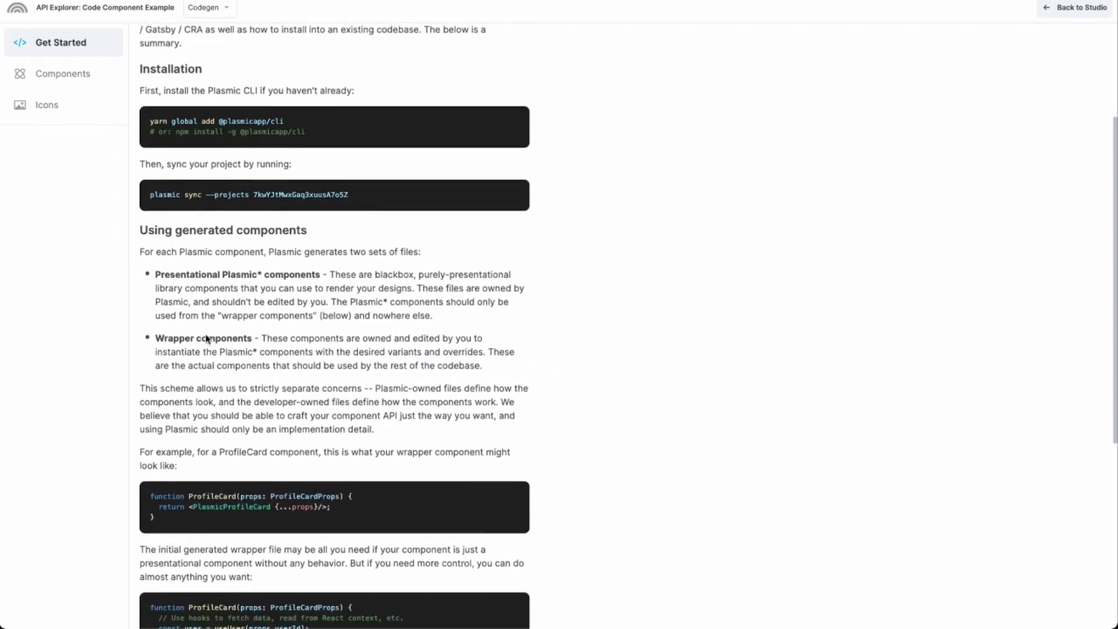
{"action": "scroll", "coordinate": [307, 230], "scroll_direction": "up", "scroll_amount": 2}
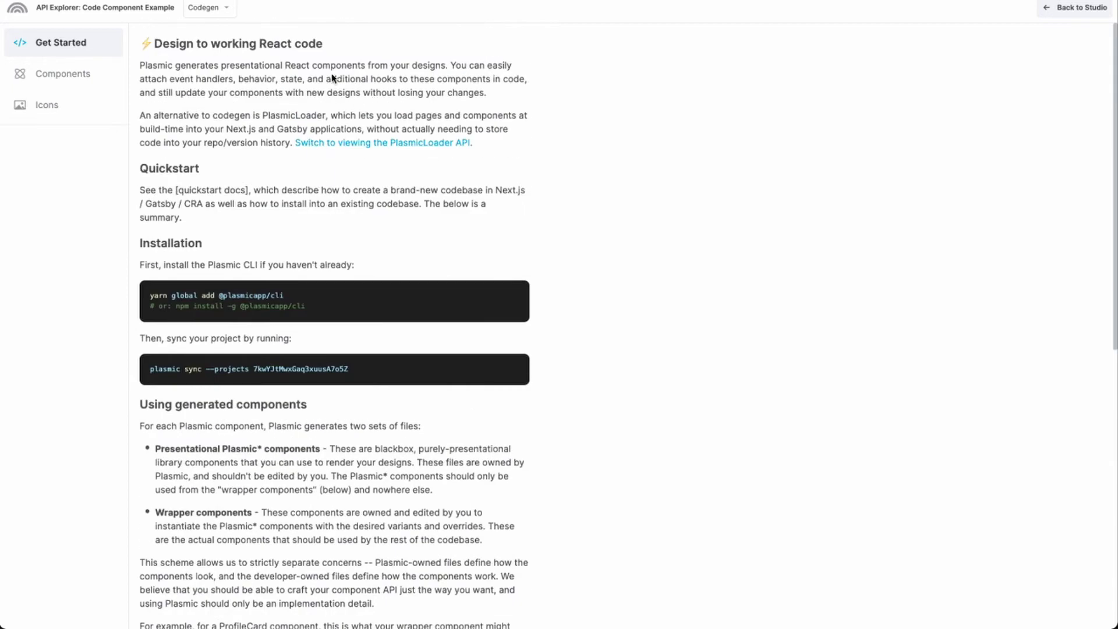
Open the Components section of the API explorer and look through the props and preview of several generated components
{"action": "left_click", "coordinate": [65, 77]}
{"action": "scroll", "coordinate": [190, 250], "scroll_direction": "down", "scroll_amount": 2}
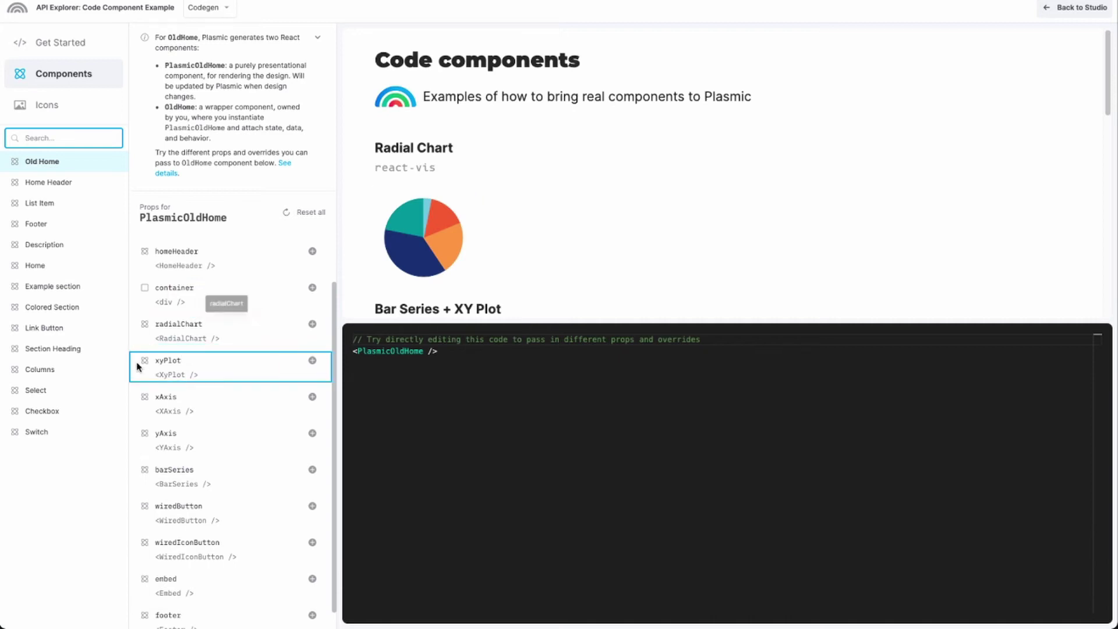
{"action": "left_click", "coordinate": [65, 208]}
{"action": "left_click", "coordinate": [71, 229]}
{"action": "left_click", "coordinate": [73, 250]}
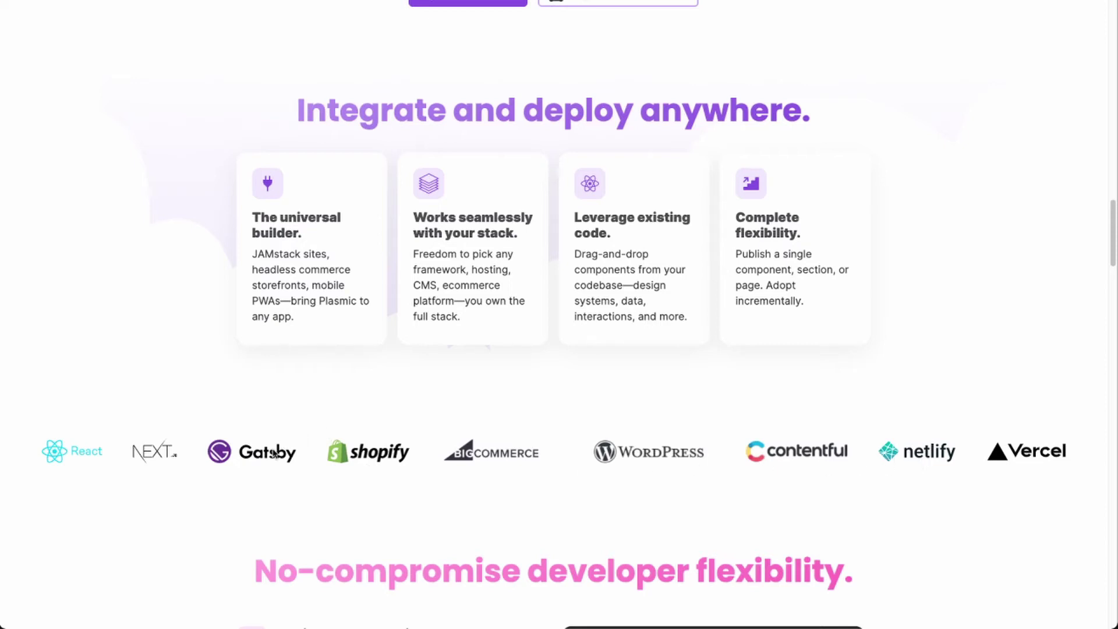
Review the website's "Integrate and deploy anywhere" section and the introduction of the Plasmic 2.0 code components page
{"action": "scroll", "coordinate": [271, 455], "scroll_direction": "down", "scroll_amount": 1}
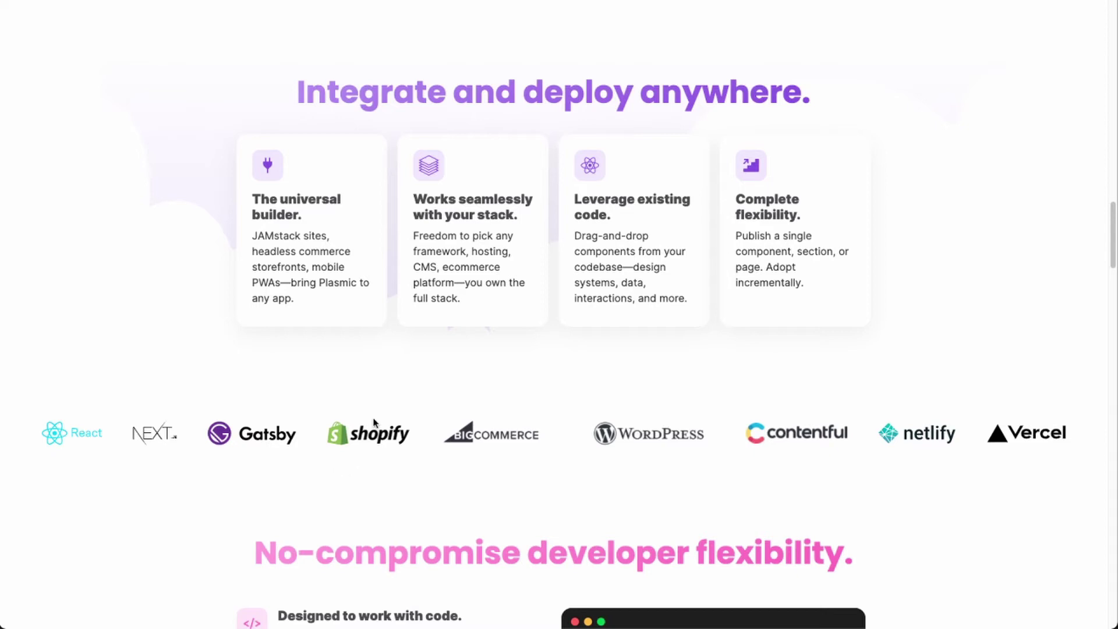
{"action": "scroll", "coordinate": [295, 424], "scroll_direction": "up", "scroll_amount": 20}
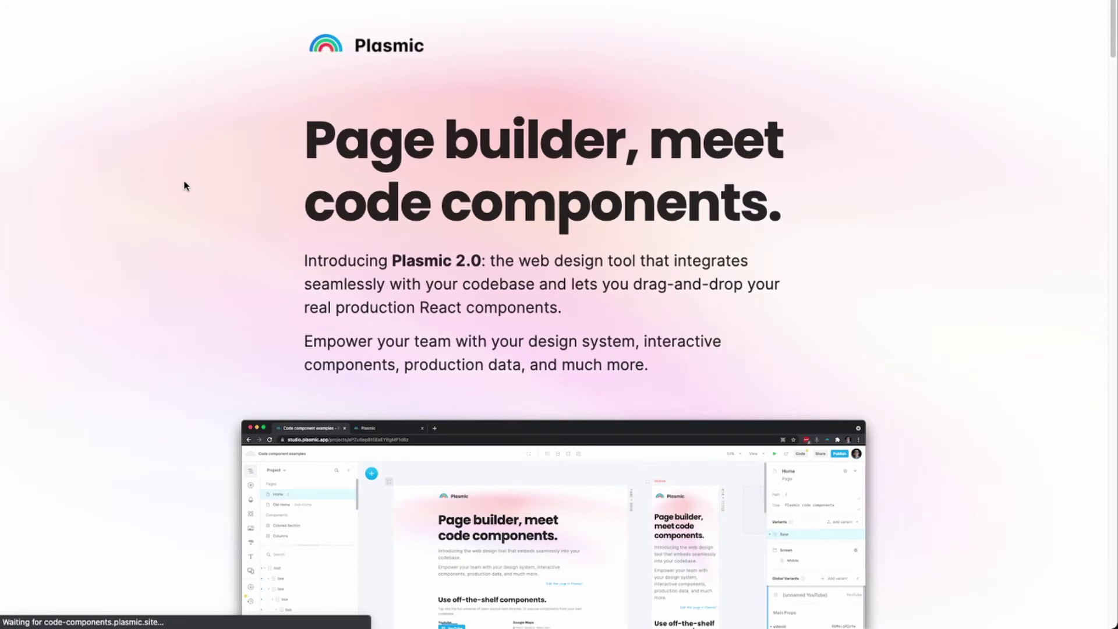
{"action": "scroll", "coordinate": [184, 199], "scroll_direction": "down", "scroll_amount": 1}
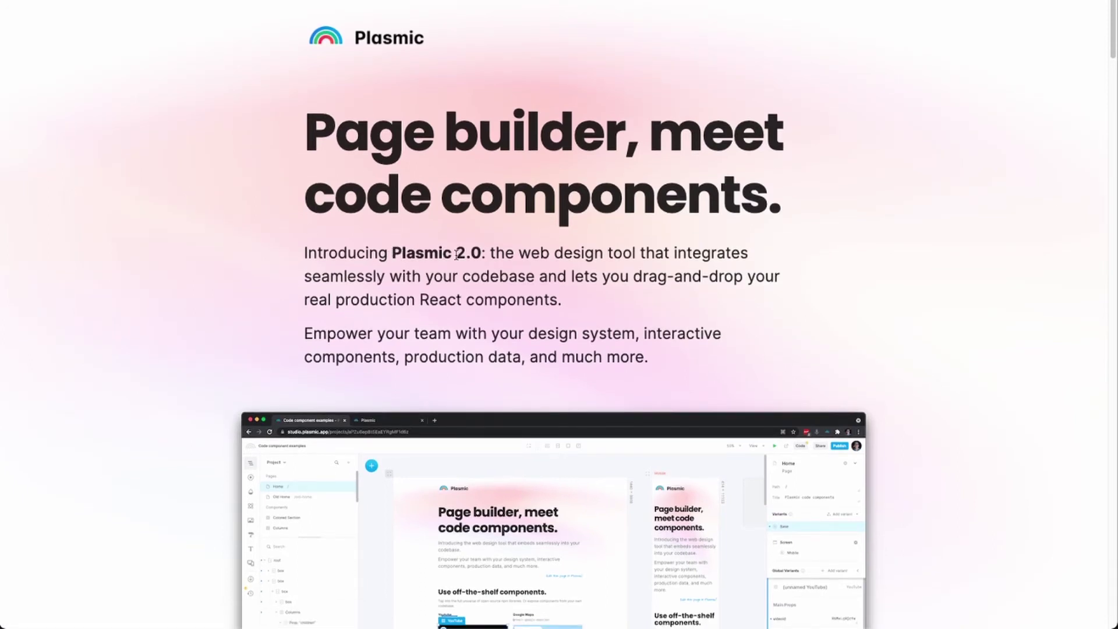
{"action": "scroll", "coordinate": [218, 309], "scroll_direction": "down", "scroll_amount": 5}
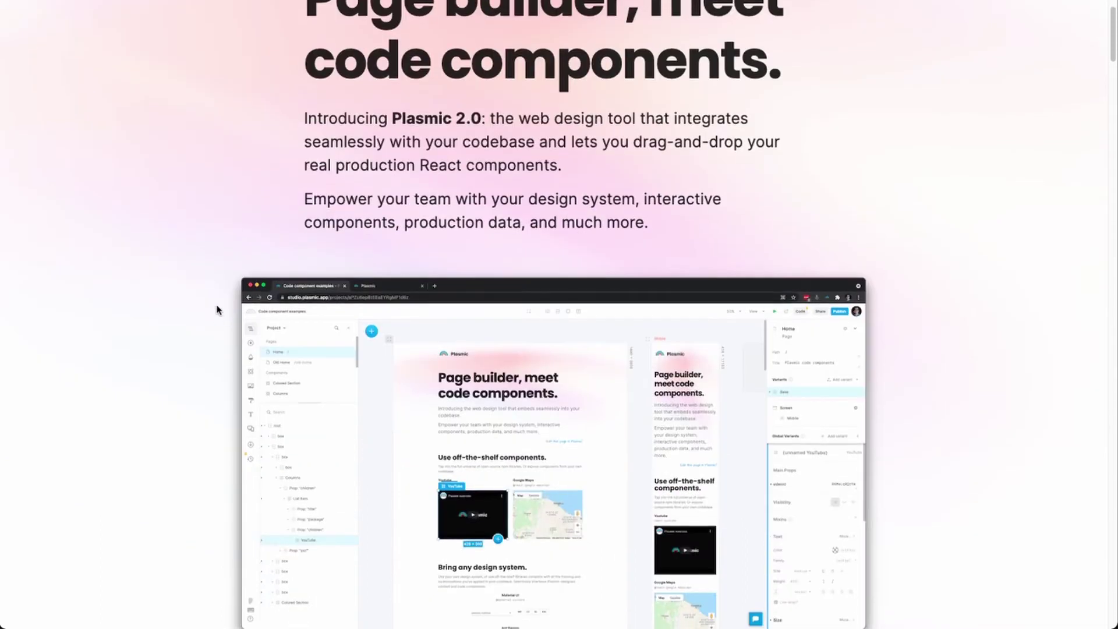
{"action": "scroll", "coordinate": [369, 303], "scroll_direction": "down", "scroll_amount": 1}
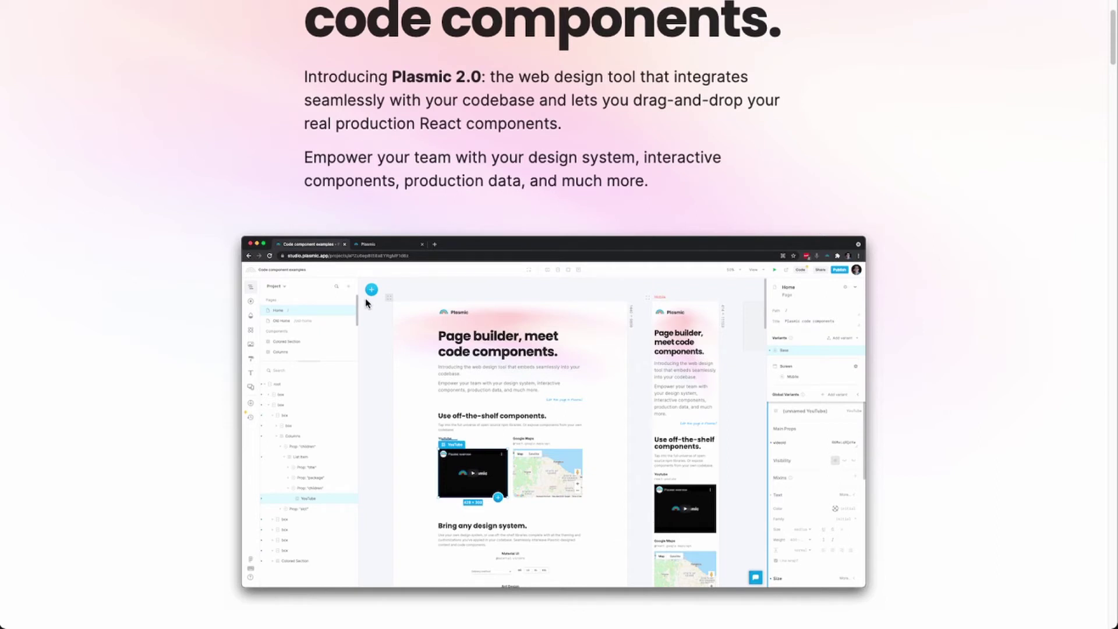
{"action": "scroll", "coordinate": [407, 320], "scroll_direction": "down", "scroll_amount": 1}
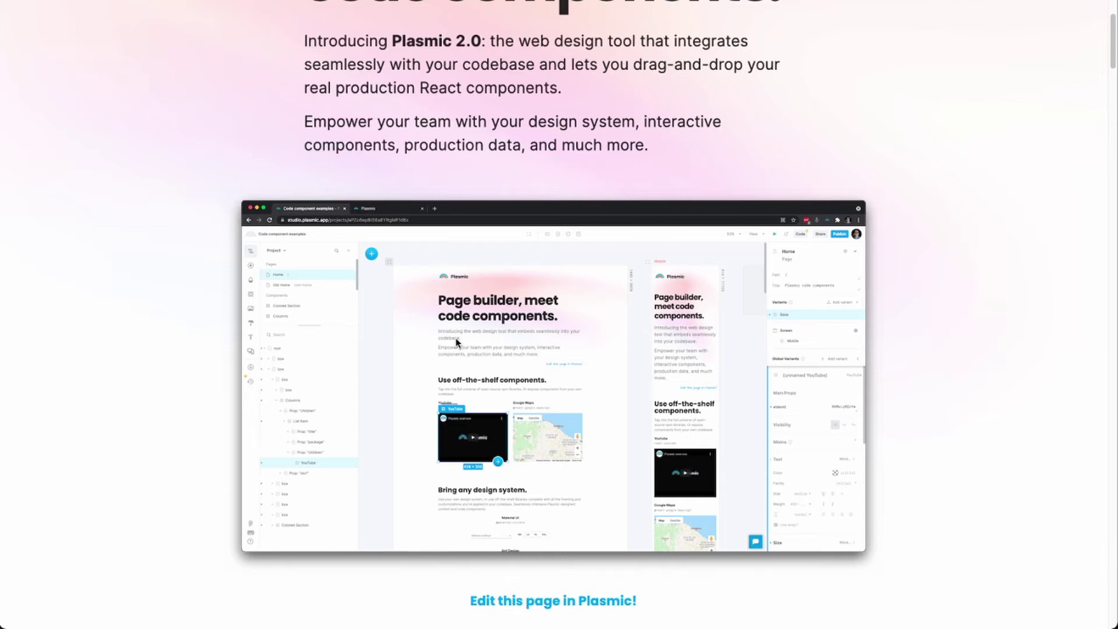
{"action": "scroll", "coordinate": [457, 343], "scroll_direction": "down", "scroll_amount": 1}
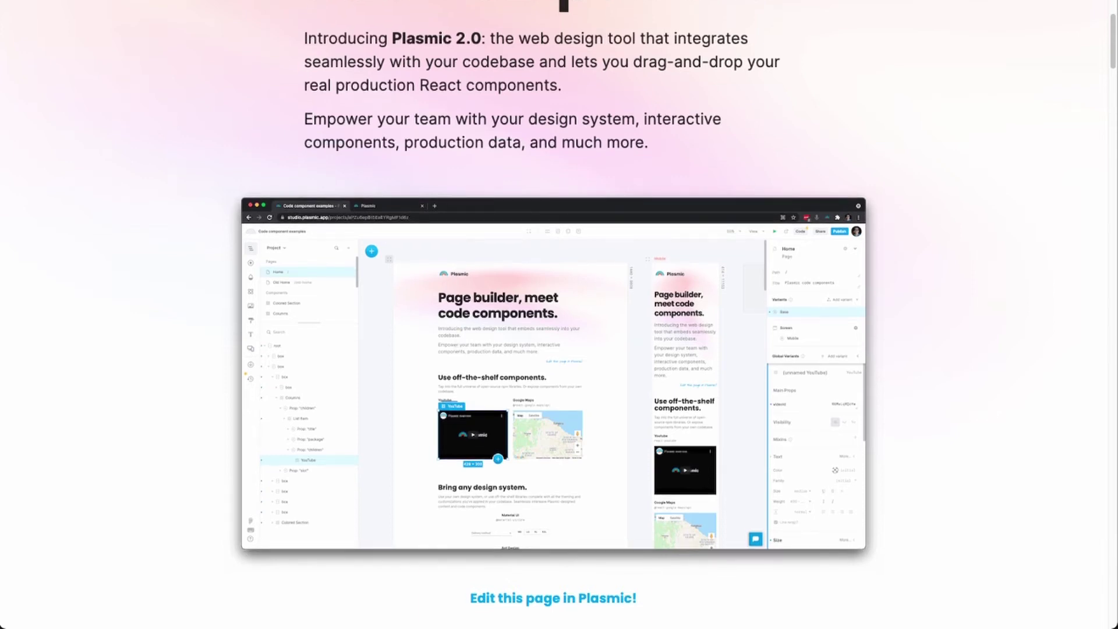
Examine the code components page's sections on off-the-shelf components, design systems and real production data
{"action": "scroll", "coordinate": [257, 357], "scroll_direction": "down", "scroll_amount": 5}
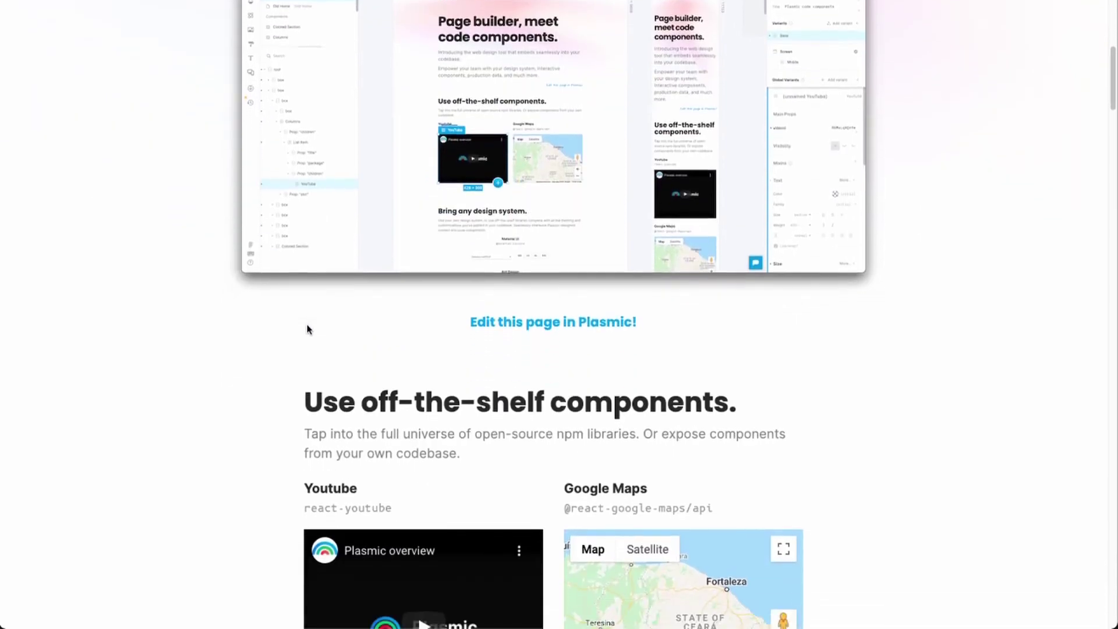
{"action": "scroll", "coordinate": [308, 329], "scroll_direction": "down", "scroll_amount": 3}
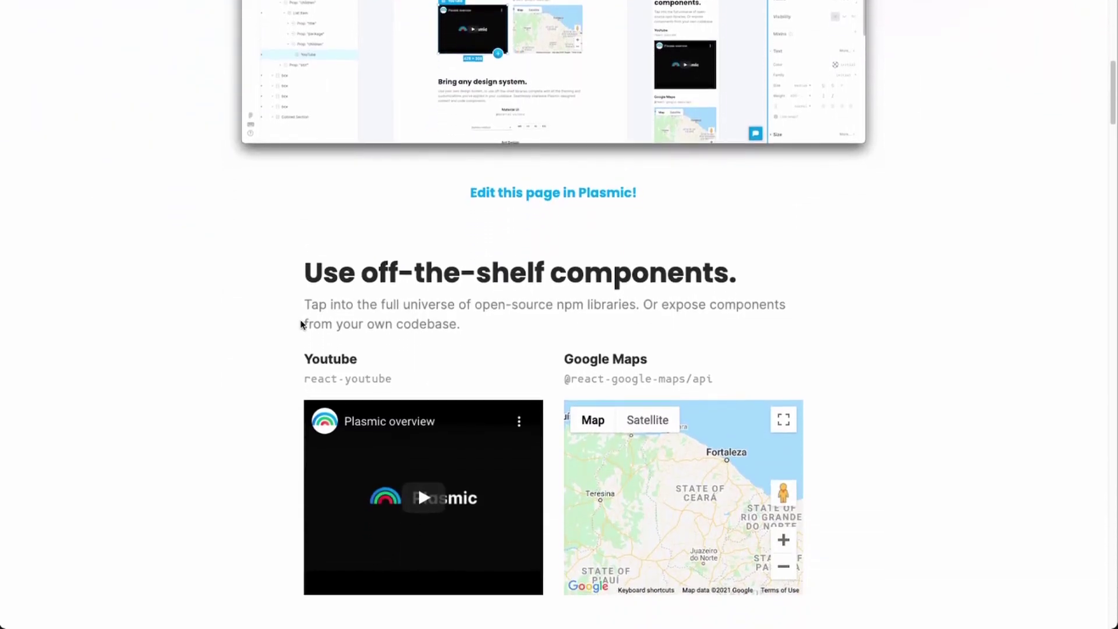
{"action": "scroll", "coordinate": [301, 324], "scroll_direction": "down", "scroll_amount": 2}
{"action": "scroll", "coordinate": [276, 324], "scroll_direction": "down", "scroll_amount": 1}
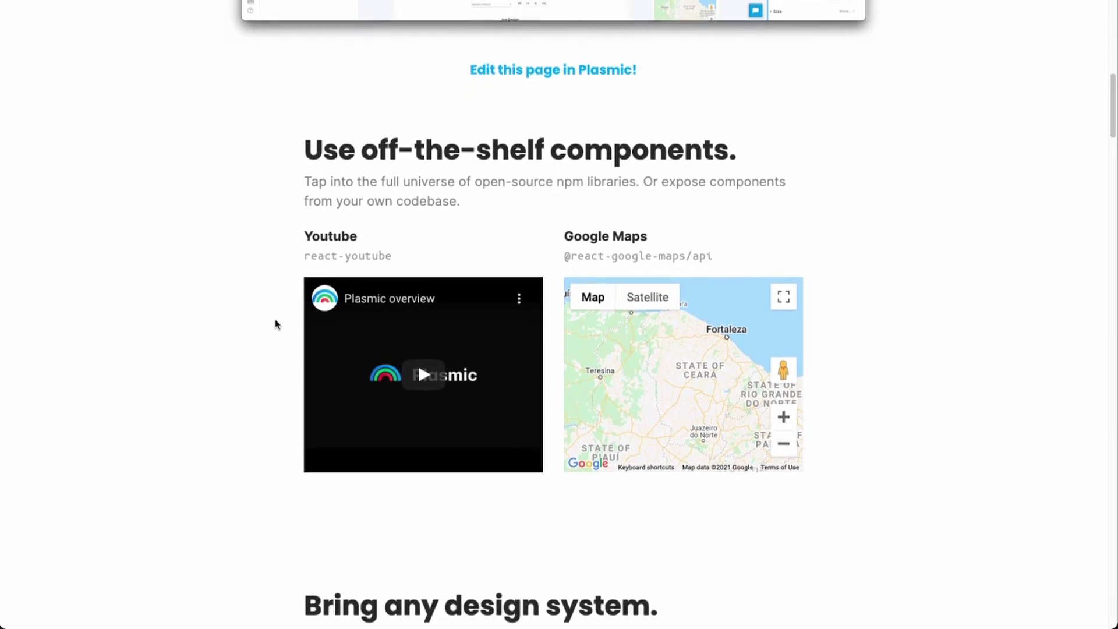
{"action": "scroll", "coordinate": [275, 324], "scroll_direction": "down", "scroll_amount": 1}
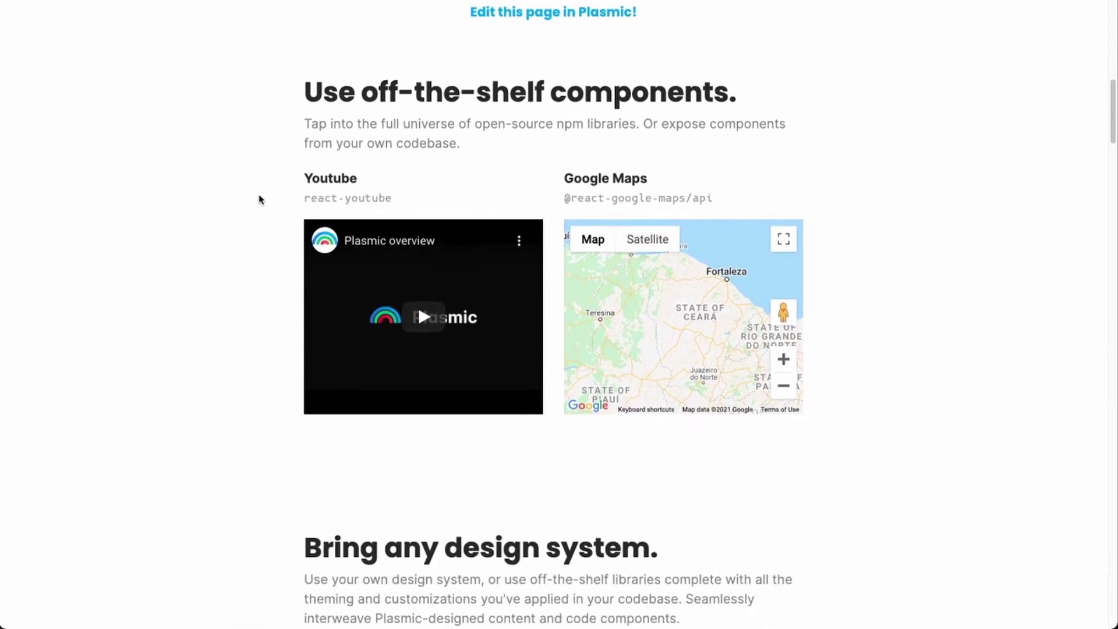
{"action": "scroll", "coordinate": [641, 262], "scroll_direction": "down", "scroll_amount": 3}
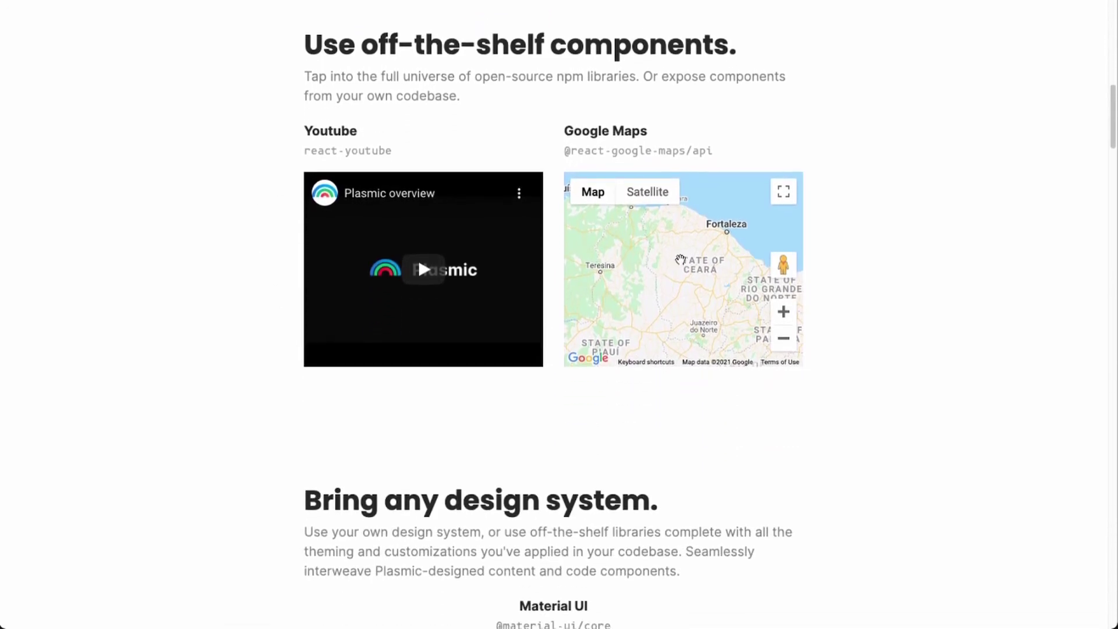
{"action": "scroll", "coordinate": [610, 358], "scroll_direction": "down", "scroll_amount": 6}
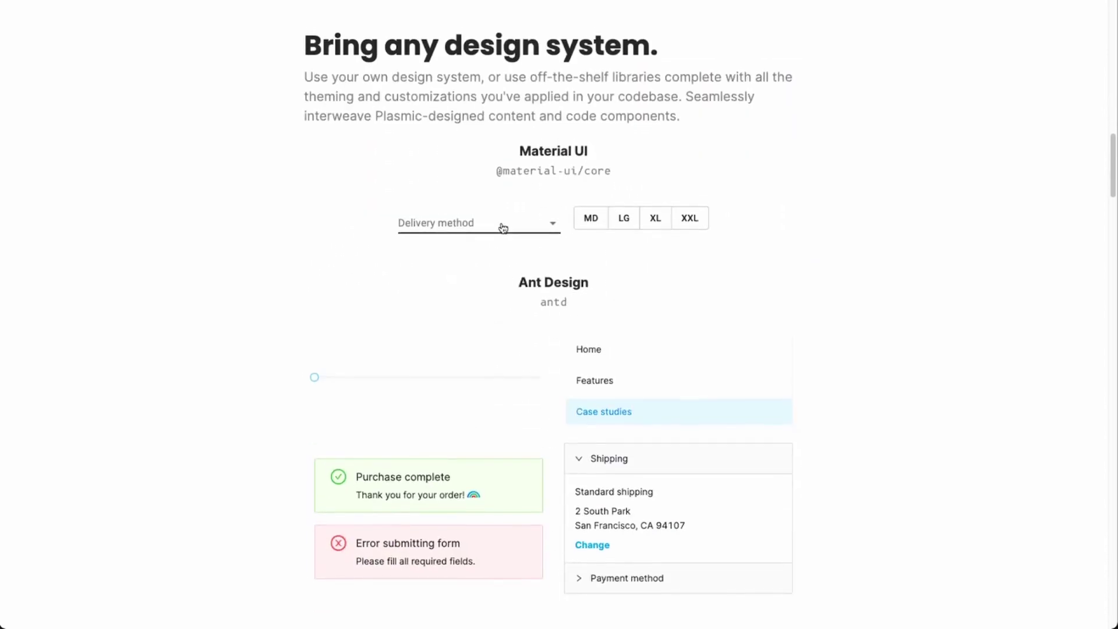
{"action": "scroll", "coordinate": [518, 263], "scroll_direction": "down", "scroll_amount": 8}
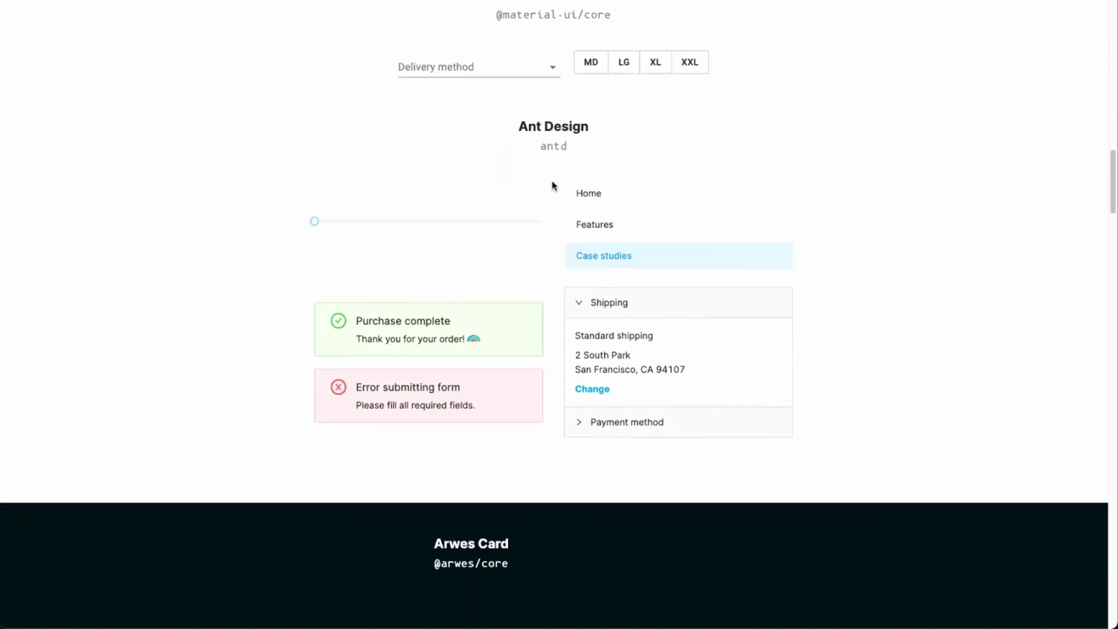
{"action": "scroll", "coordinate": [420, 239], "scroll_direction": "down", "scroll_amount": 8}
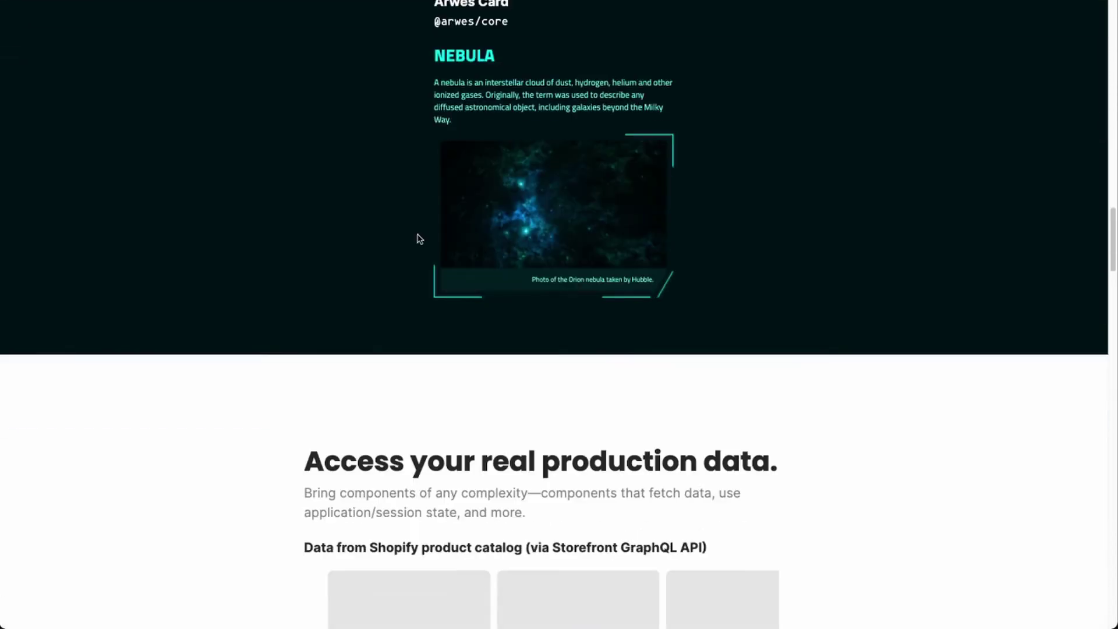
{"action": "scroll", "coordinate": [516, 313], "scroll_direction": "down", "scroll_amount": 1}
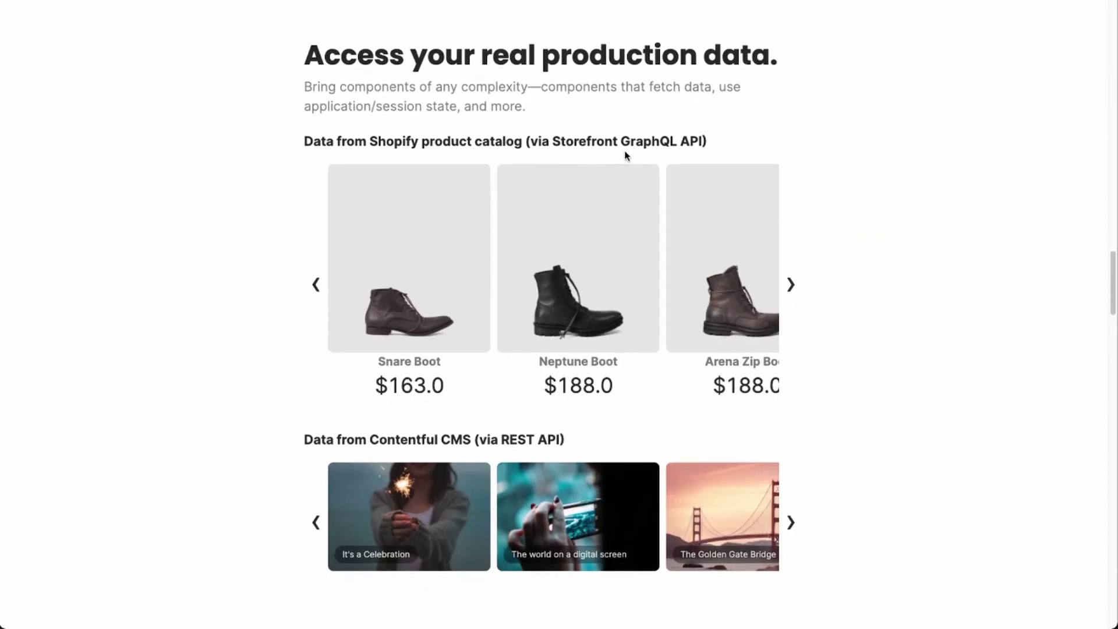
{"action": "scroll", "coordinate": [658, 163], "scroll_direction": "down", "scroll_amount": 1}
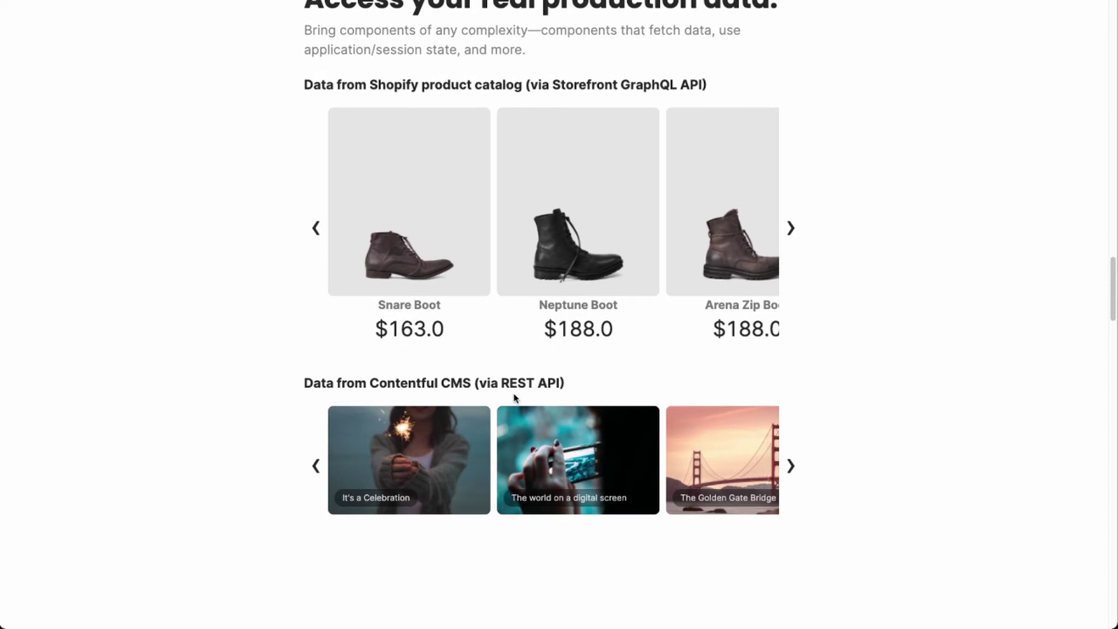
Examine the interaction effects and Embed Code examples, and read the "How does this work?" explanation
{"action": "scroll", "coordinate": [514, 398], "scroll_direction": "down", "scroll_amount": 10}
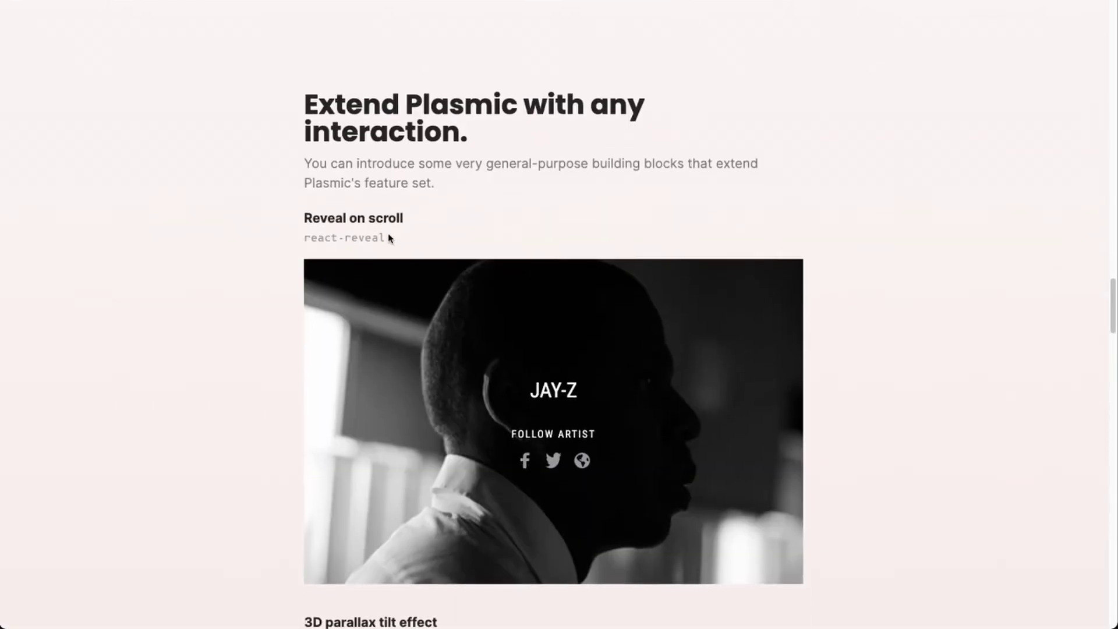
{"action": "scroll", "coordinate": [389, 238], "scroll_direction": "down", "scroll_amount": 3}
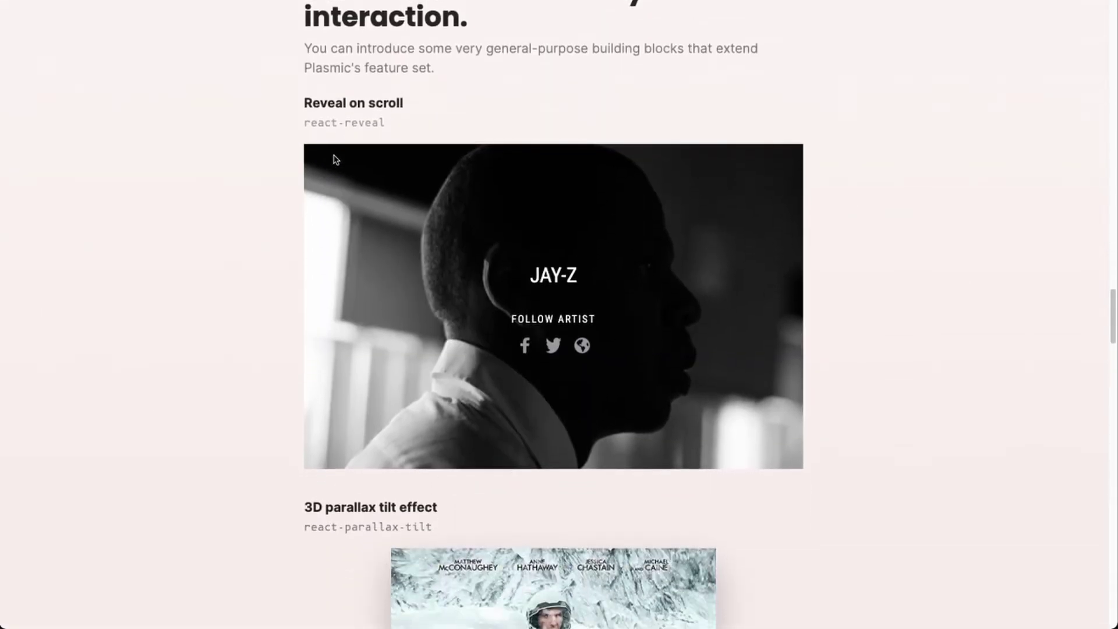
{"action": "scroll", "coordinate": [262, 326], "scroll_direction": "down", "scroll_amount": 4}
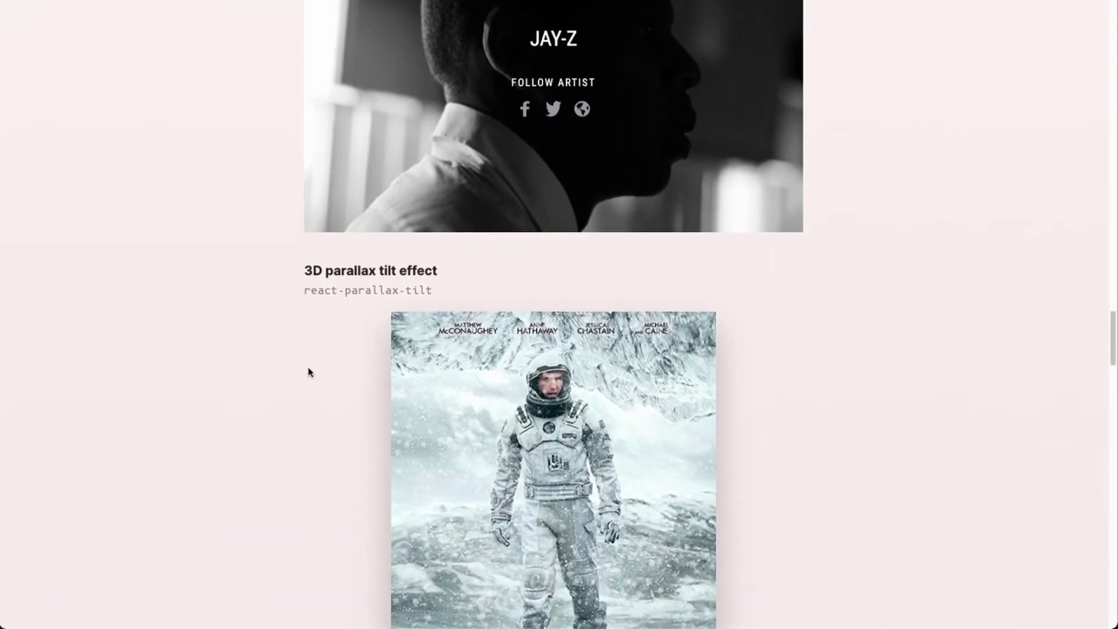
{"action": "scroll", "coordinate": [267, 242], "scroll_direction": "down", "scroll_amount": 12}
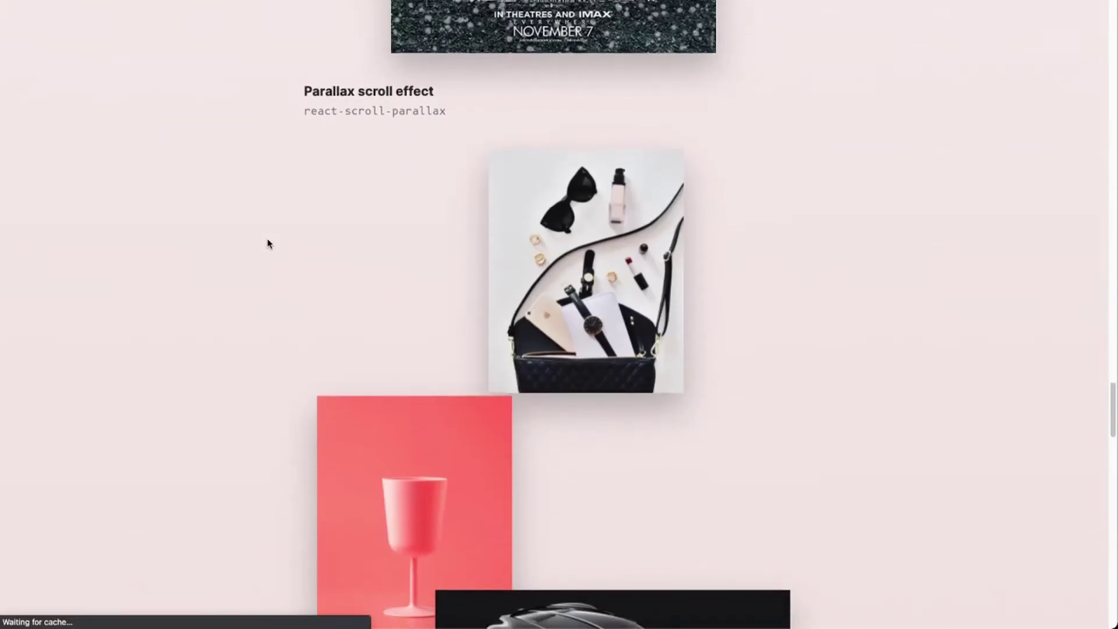
{"action": "scroll", "coordinate": [267, 242], "scroll_direction": "down", "scroll_amount": 12}
{"action": "scroll", "coordinate": [466, 301], "scroll_direction": "down", "scroll_amount": 1}
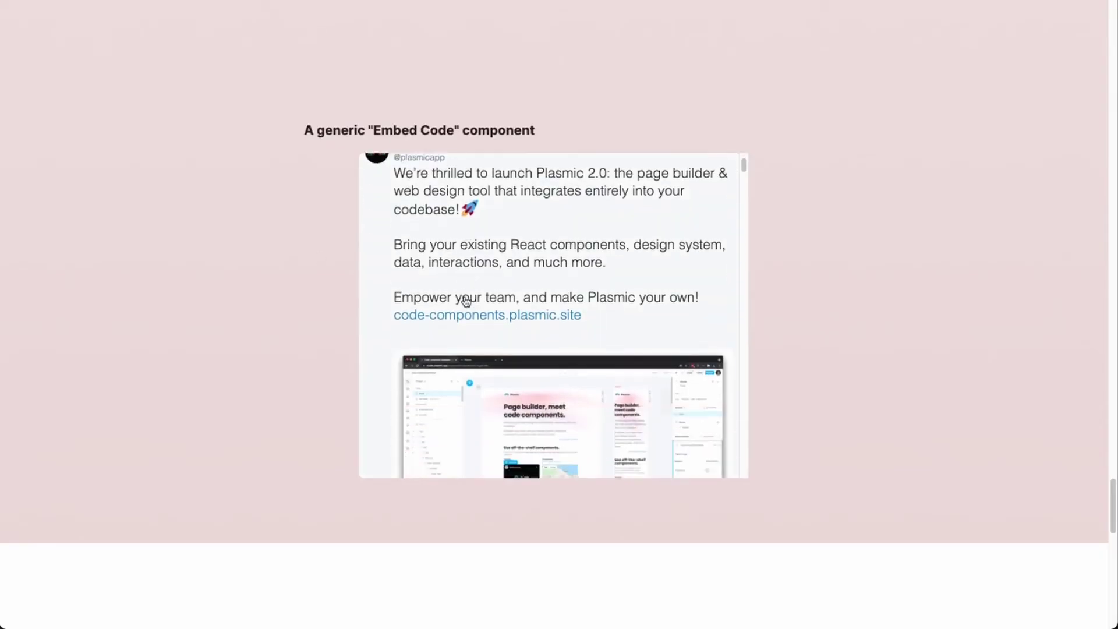
{"action": "scroll", "coordinate": [307, 297], "scroll_direction": "down", "scroll_amount": 11}
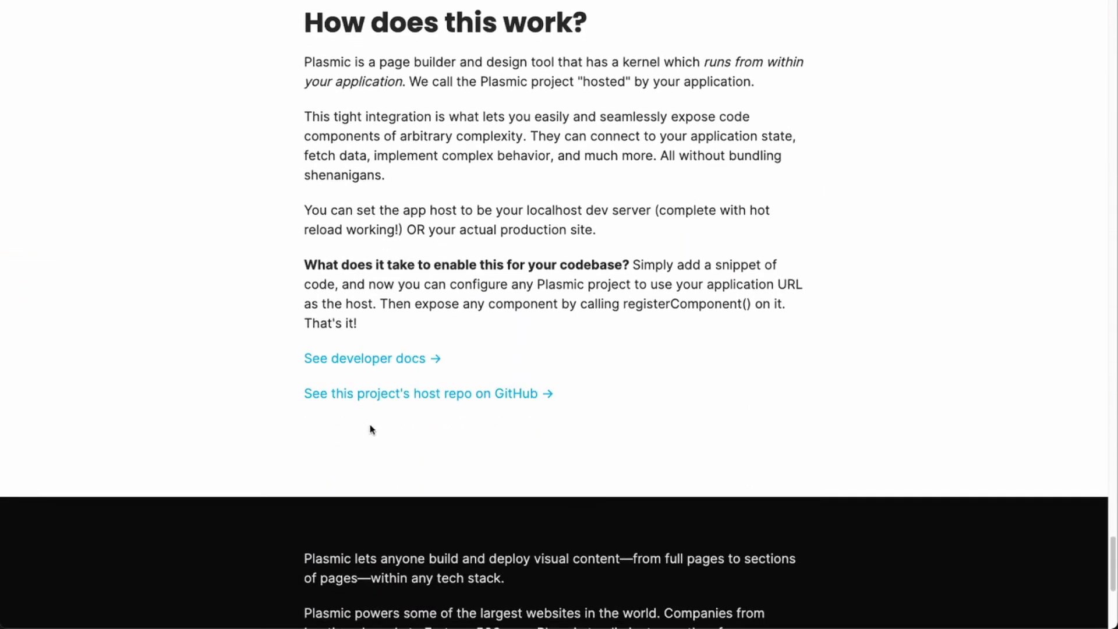
{"action": "scroll", "coordinate": [359, 444], "scroll_direction": "down", "scroll_amount": 2}
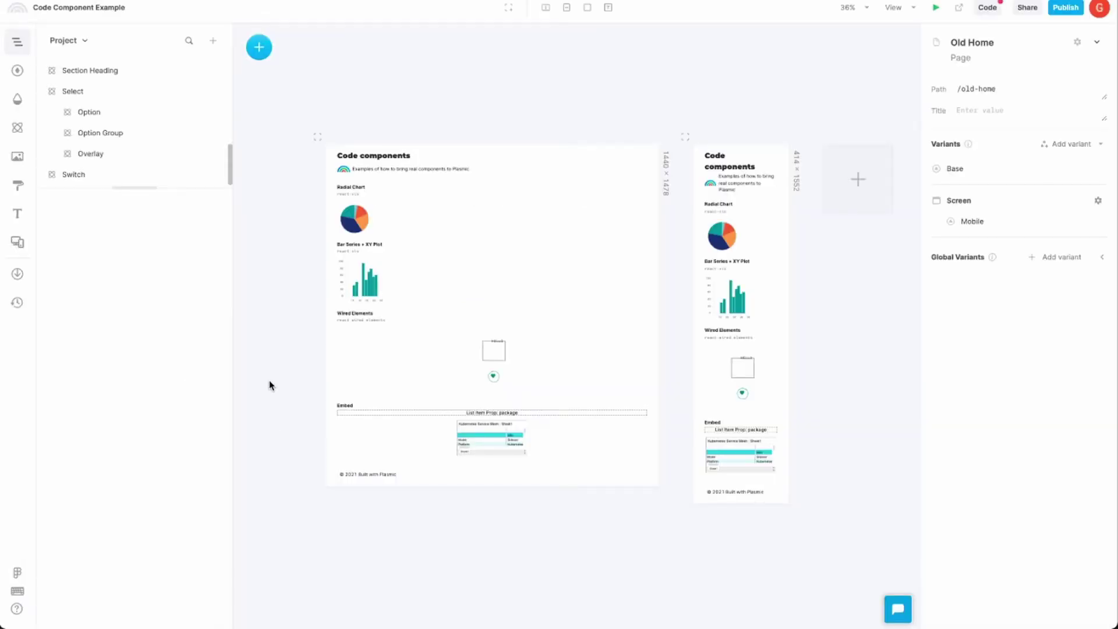
Switch to Plasmic Studio and examine the desktop and mobile artboards of the Old Home page
{"action": "scroll", "coordinate": [271, 384], "scroll_direction": "down", "scroll_amount": 2}
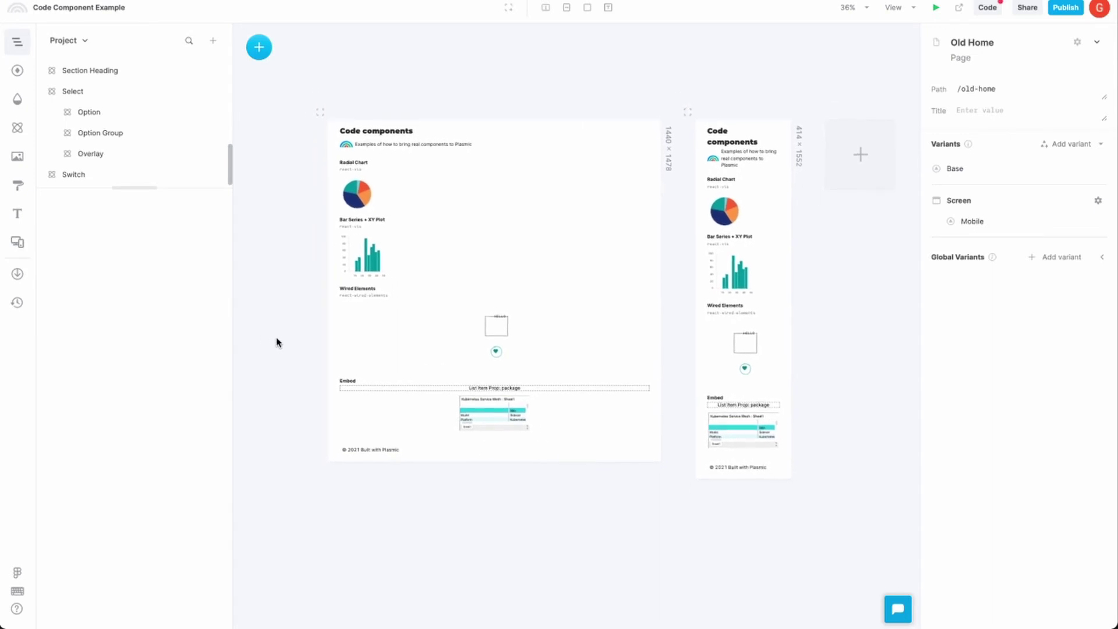
{"action": "scroll", "coordinate": [278, 349], "scroll_direction": "down", "scroll_amount": 1}
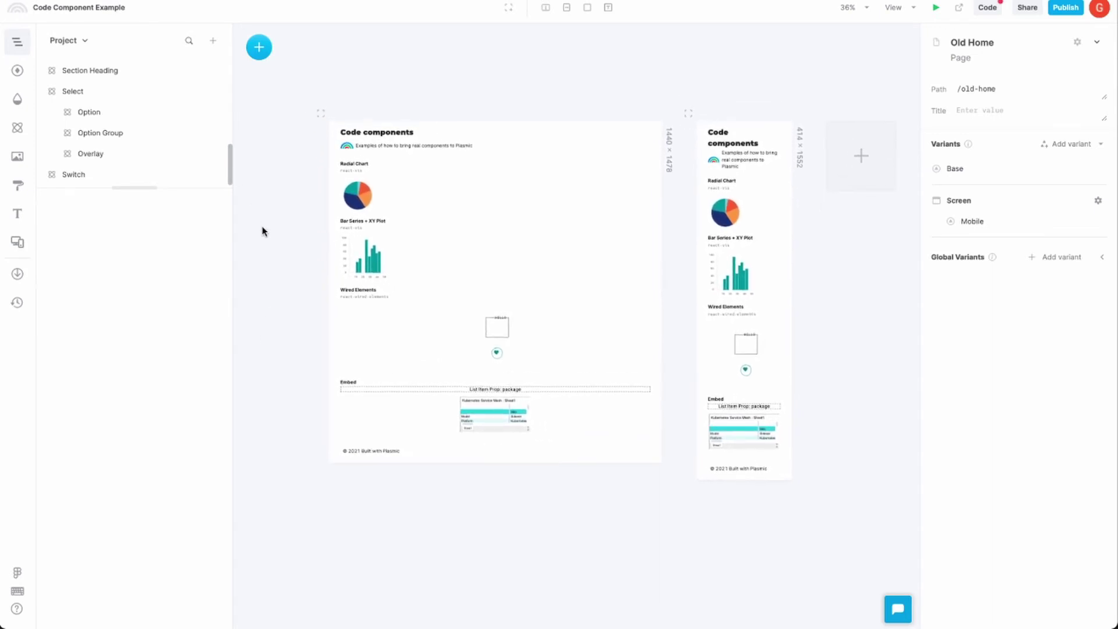
{"action": "scroll", "coordinate": [256, 221], "scroll_direction": "down", "scroll_amount": 4}
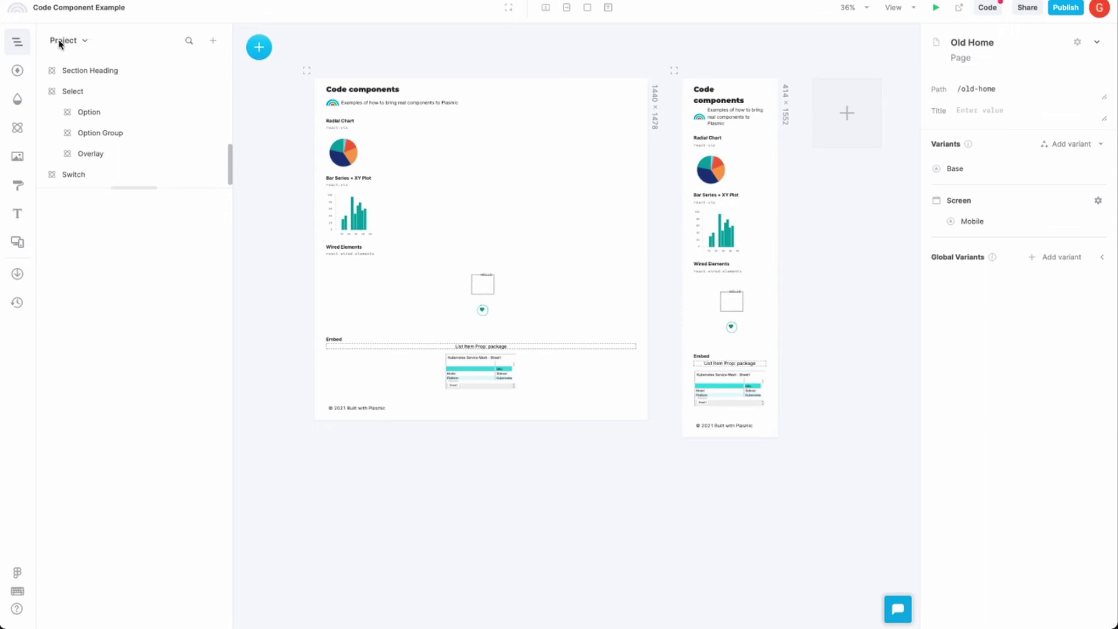
Filter the project list to Pages and to Components, and set it back to Everything
{"action": "left_click", "coordinate": [88, 42]}
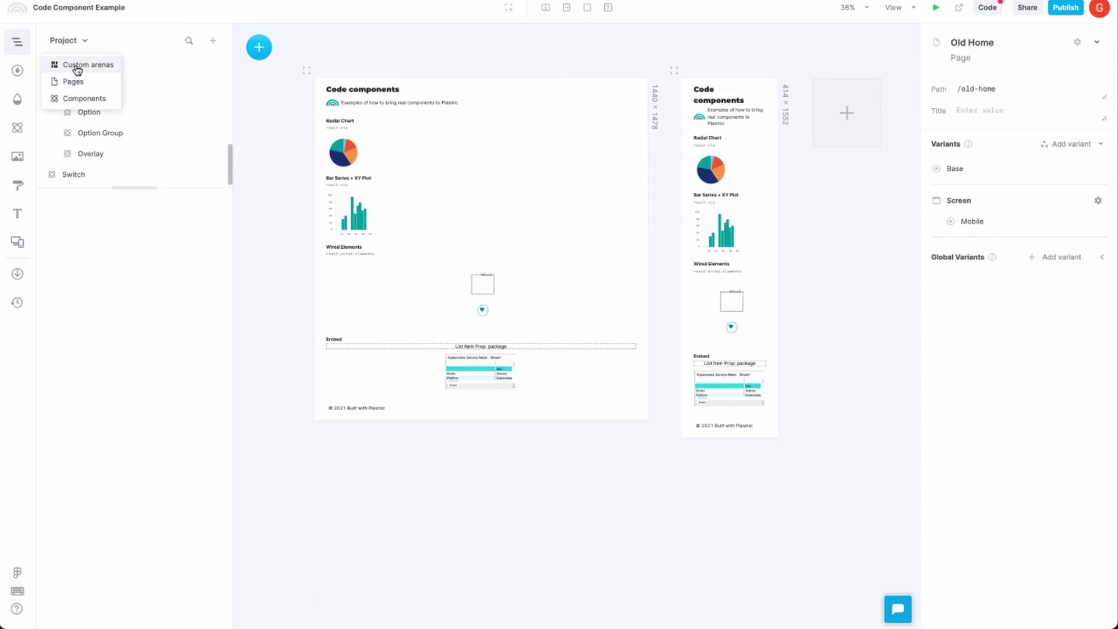
{"action": "left_click", "coordinate": [133, 46]}
{"action": "left_click", "coordinate": [73, 41]}
{"action": "left_click", "coordinate": [74, 82]}
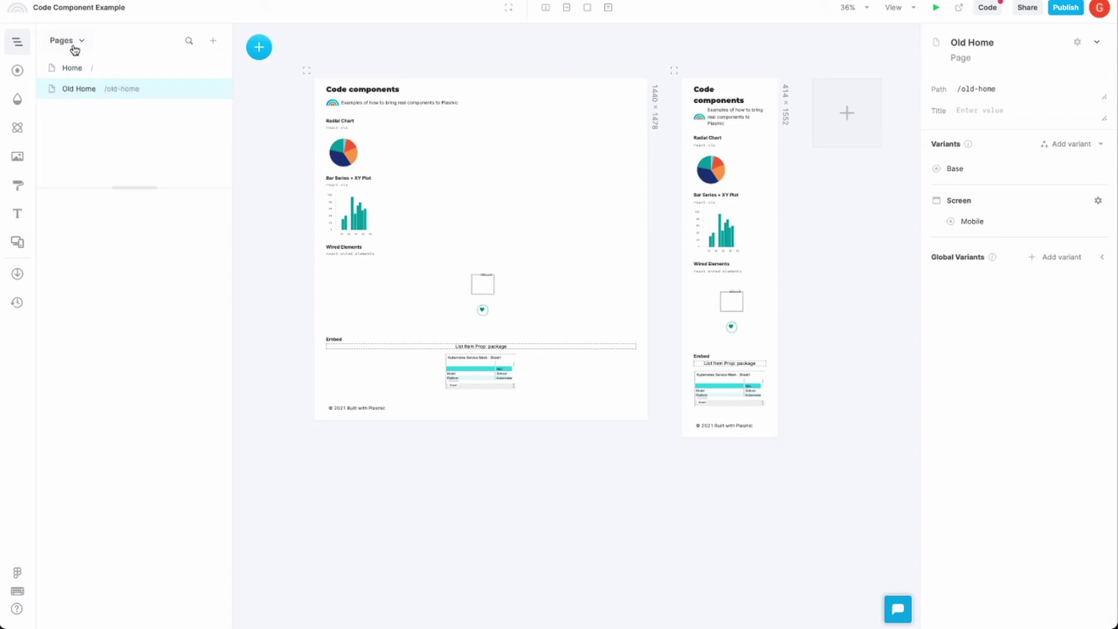
{"action": "left_click", "coordinate": [73, 42]}
{"action": "left_click", "coordinate": [79, 102]}
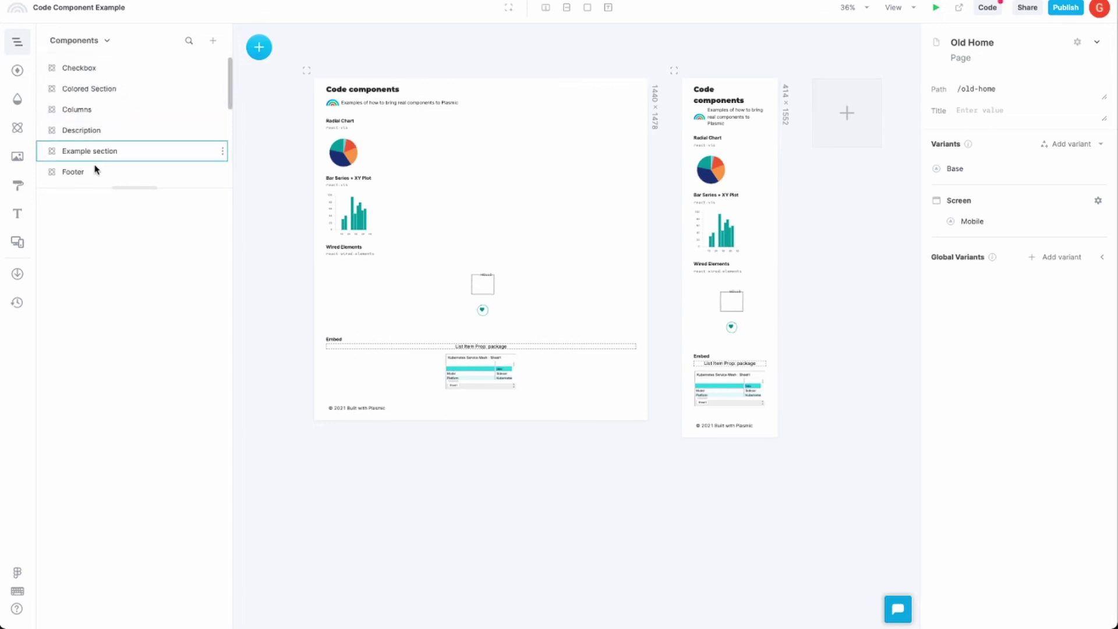
{"action": "left_click", "coordinate": [100, 44]}
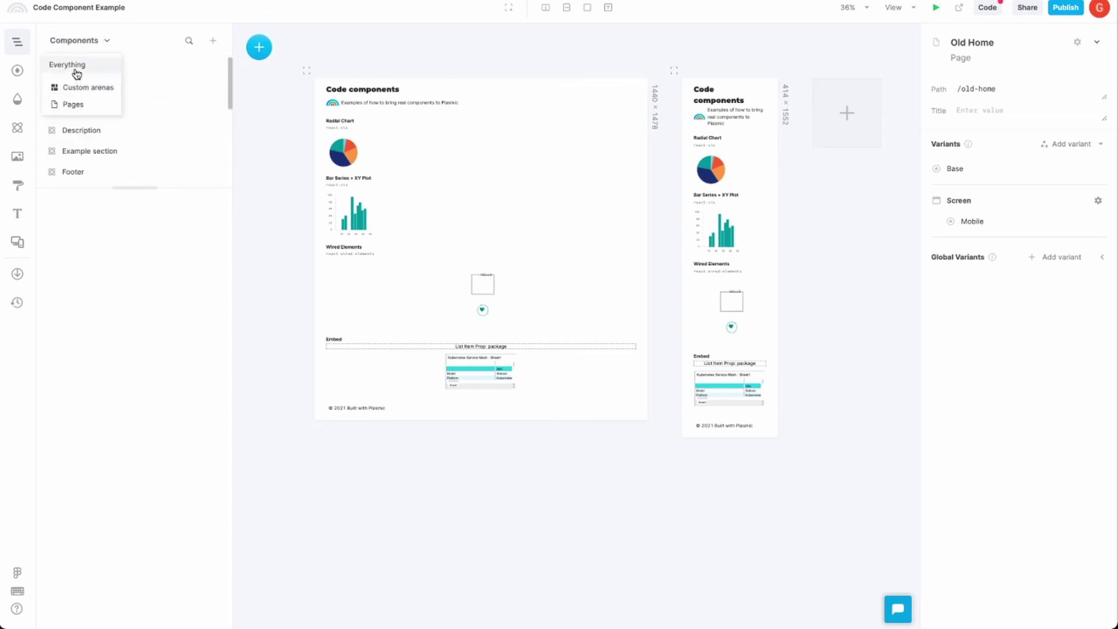
{"action": "left_click", "coordinate": [76, 74]}
Look through the complete list of the project's pages and components
{"action": "scroll", "coordinate": [127, 112], "scroll_direction": "down", "scroll_amount": 3}
{"action": "scroll", "coordinate": [133, 111], "scroll_direction": "up", "scroll_amount": 3}
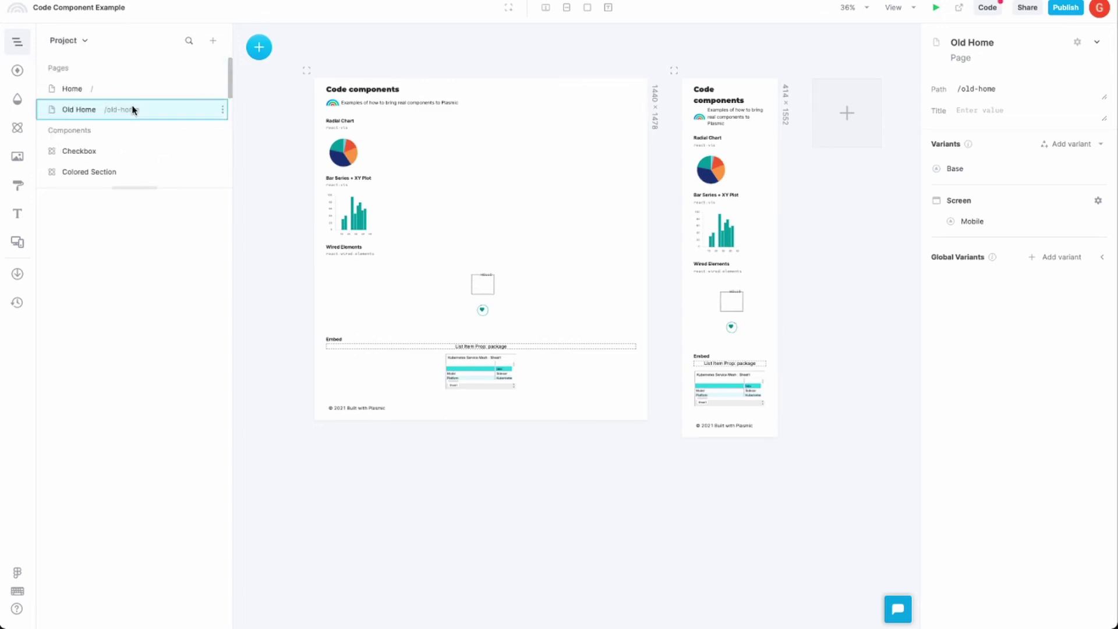
{"action": "scroll", "coordinate": [133, 110], "scroll_direction": "down", "scroll_amount": 5}
{"action": "scroll", "coordinate": [132, 136], "scroll_direction": "up", "scroll_amount": 2}
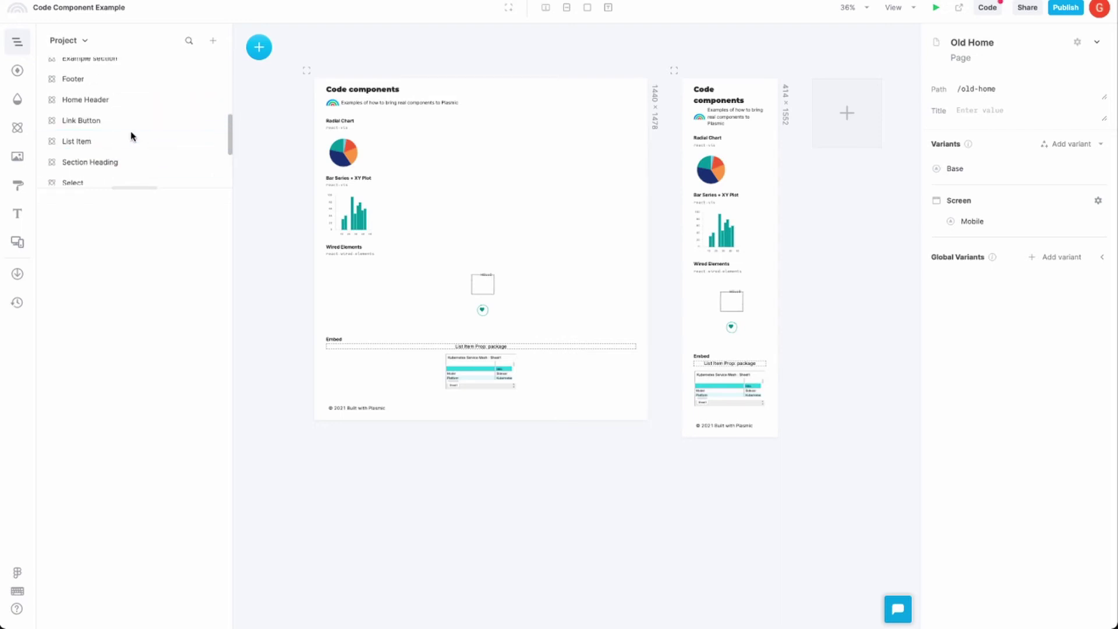
Look over the project's pages and components and the options for adding a new page, component or custom arena
{"action": "scroll", "coordinate": [131, 137], "scroll_direction": "down", "scroll_amount": 2}
{"action": "scroll", "coordinate": [126, 126], "scroll_direction": "up", "scroll_amount": 8}
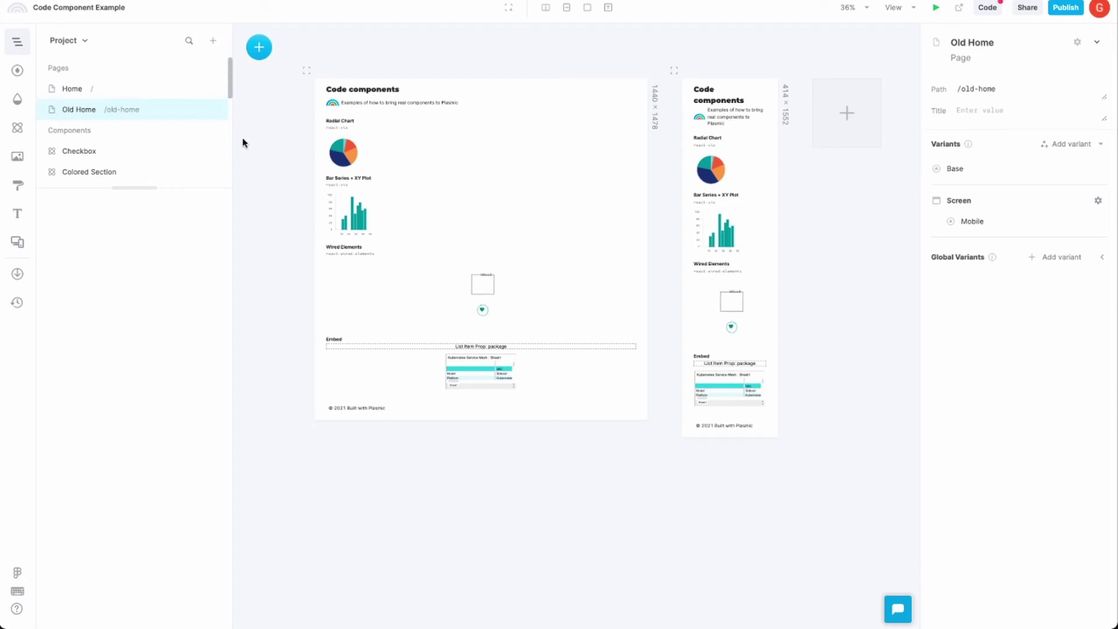
{"action": "scroll", "coordinate": [123, 117], "scroll_direction": "down", "scroll_amount": 3}
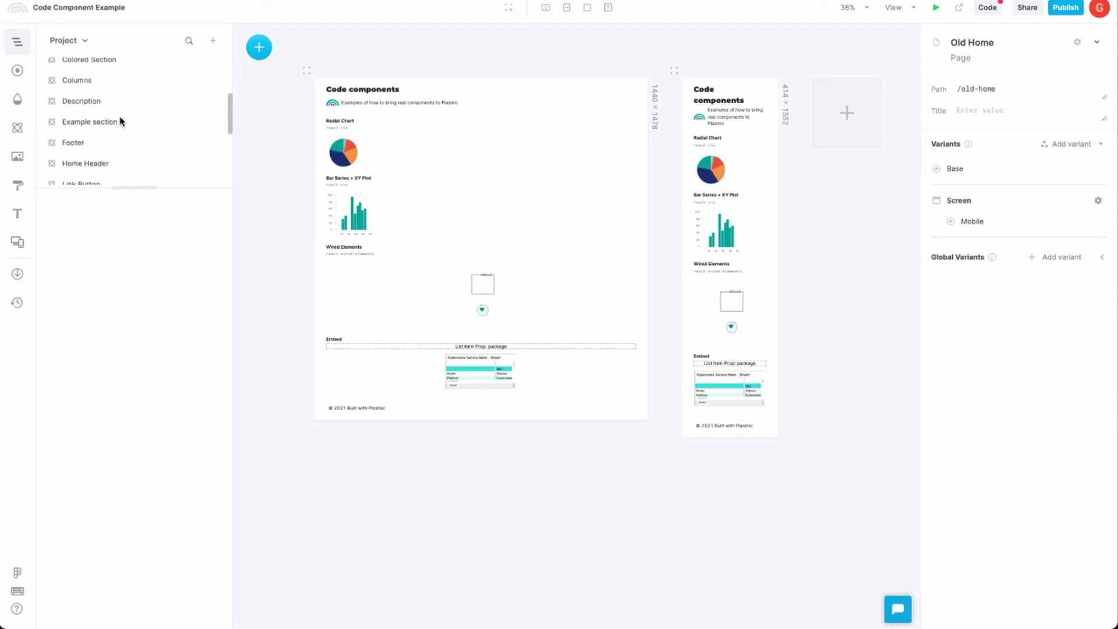
{"action": "scroll", "coordinate": [123, 117], "scroll_direction": "up", "scroll_amount": 3}
{"action": "left_click", "coordinate": [213, 41]}
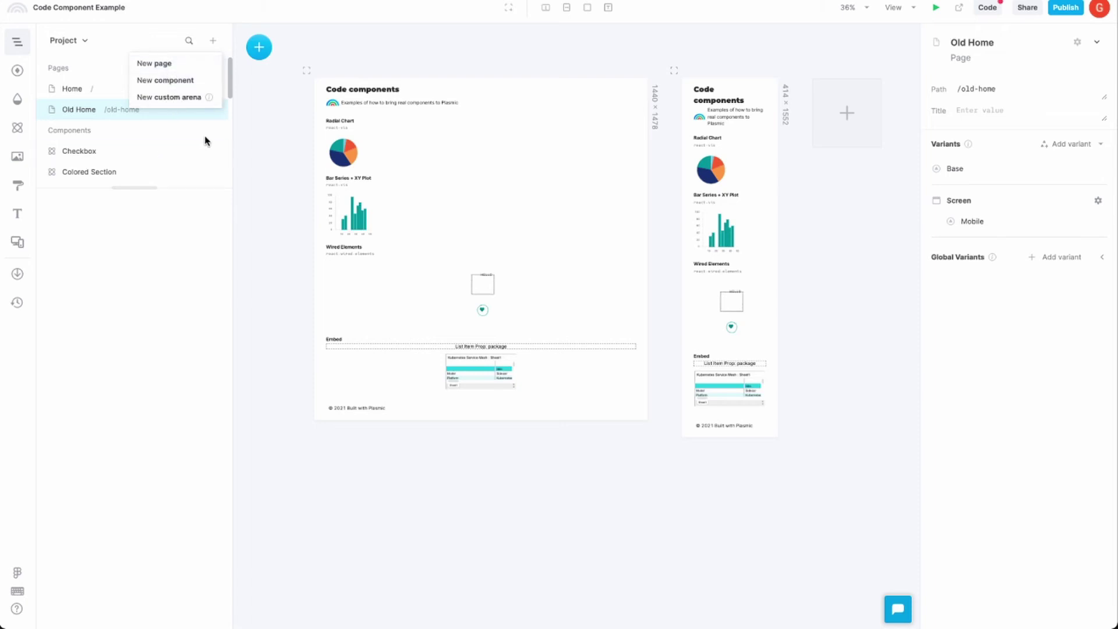
{"action": "left_click_drag", "start_coordinate": [260, 138], "coordinate": [244, 96]}
Open the Colored Section component and enlarge its Base variant on the canvas
{"action": "scroll", "coordinate": [125, 142], "scroll_direction": "down", "scroll_amount": 1}
{"action": "left_click", "coordinate": [120, 133]}
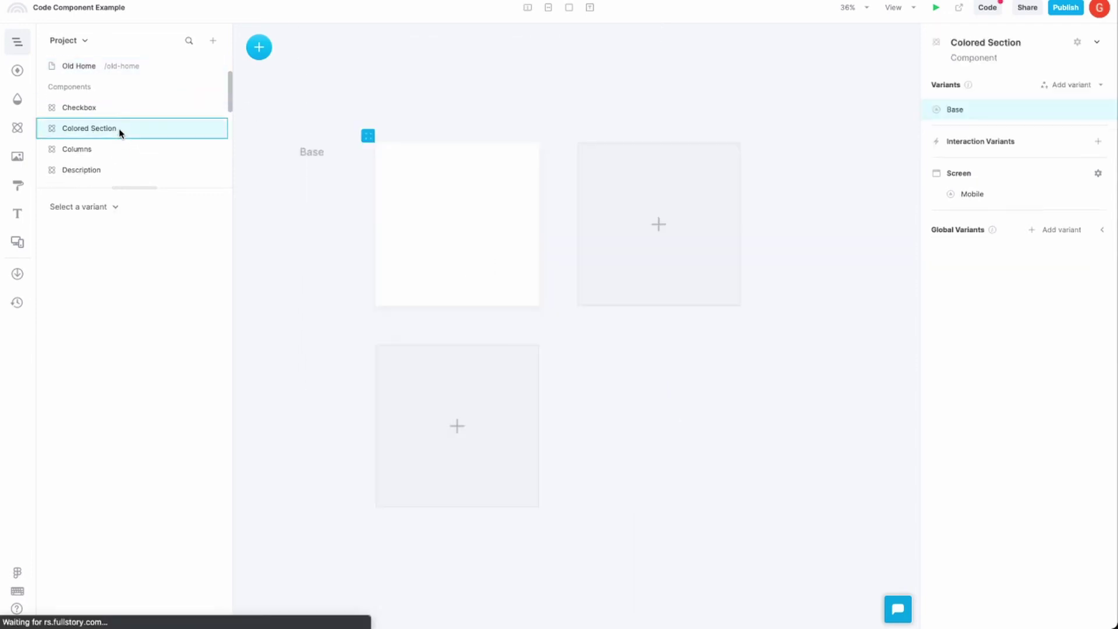
{"action": "scroll", "coordinate": [282, 233], "scroll_direction": "right", "scroll_amount": 2}
{"action": "scroll", "coordinate": [327, 235], "scroll_direction": "left", "scroll_amount": 1}
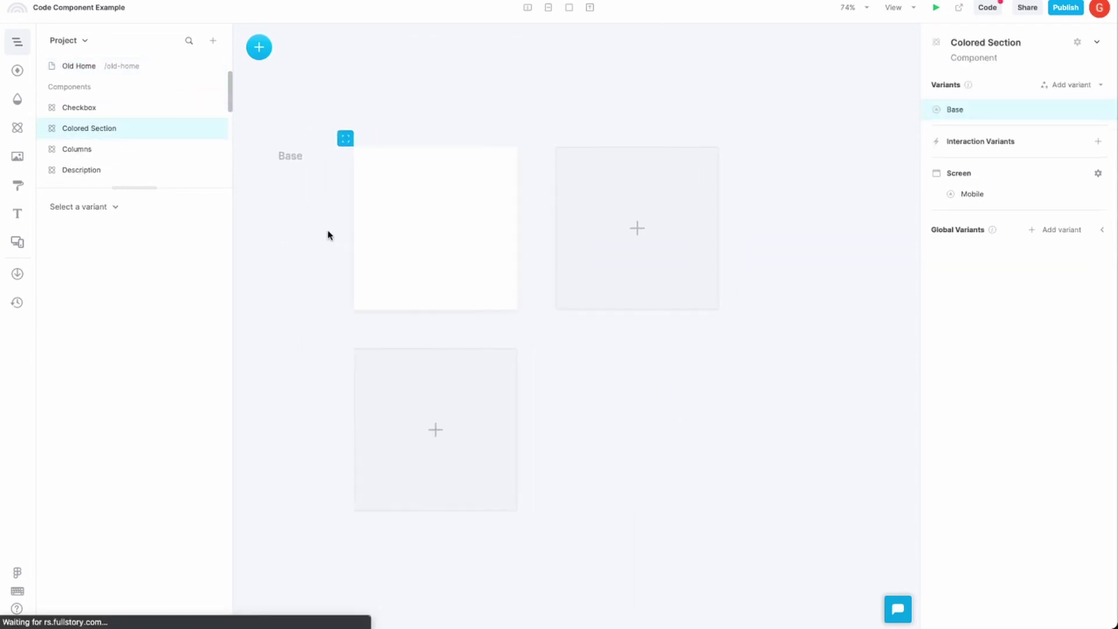
{"action": "scroll", "coordinate": [330, 232], "scroll_direction": "up", "scroll_amount": 3}
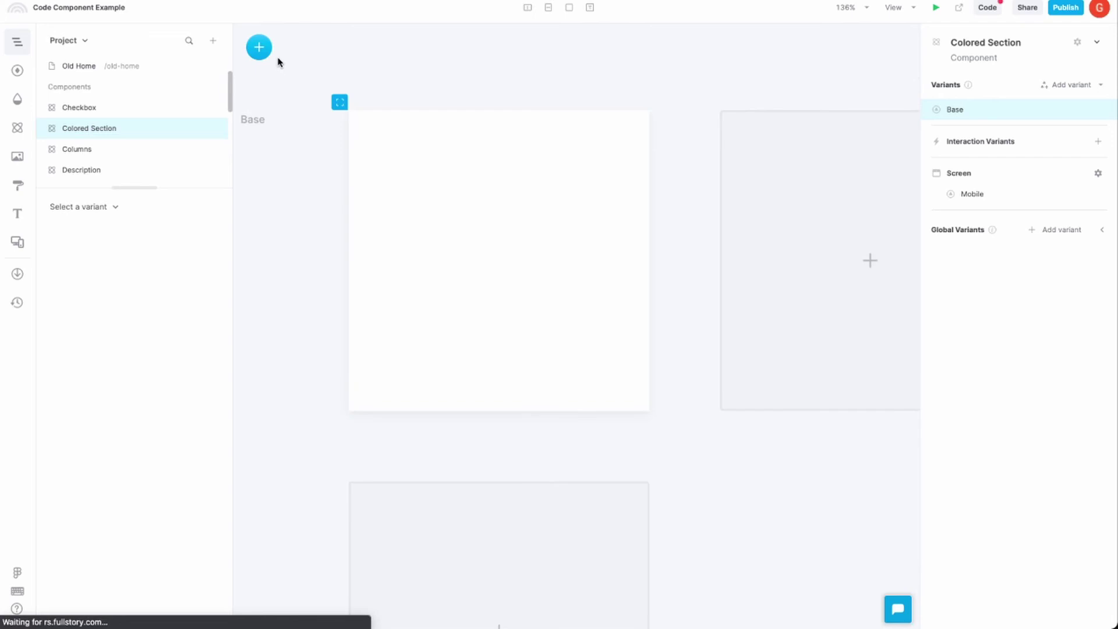
Look through everything that can be inserted, from basic elements and project components to icons, images and imported components
{"action": "left_click", "coordinate": [259, 48]}
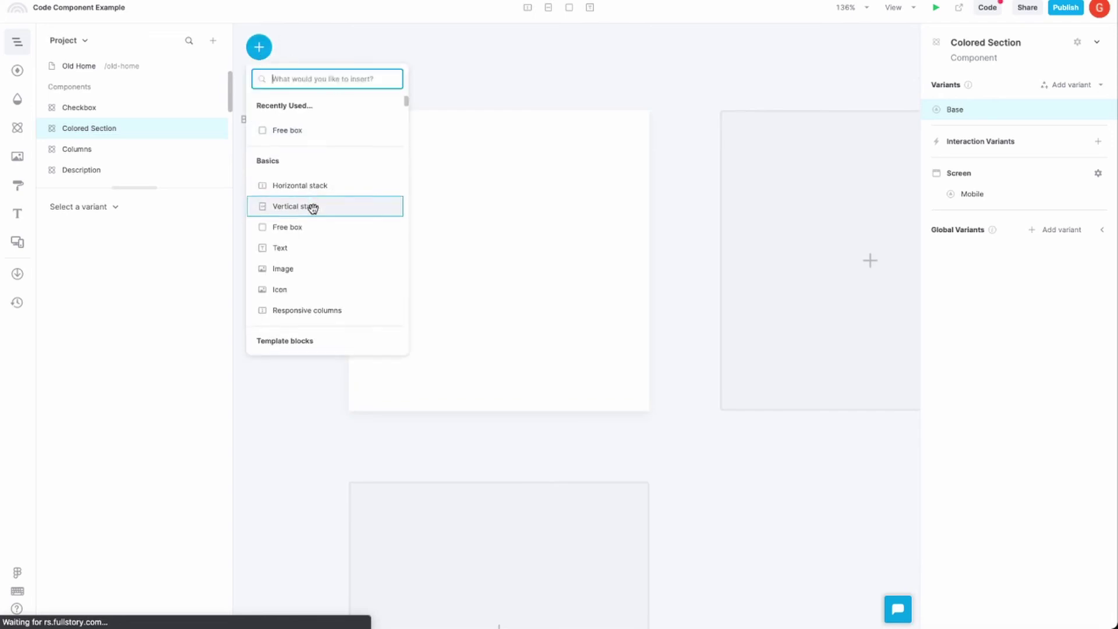
{"action": "scroll", "coordinate": [316, 203], "scroll_direction": "down", "scroll_amount": 1}
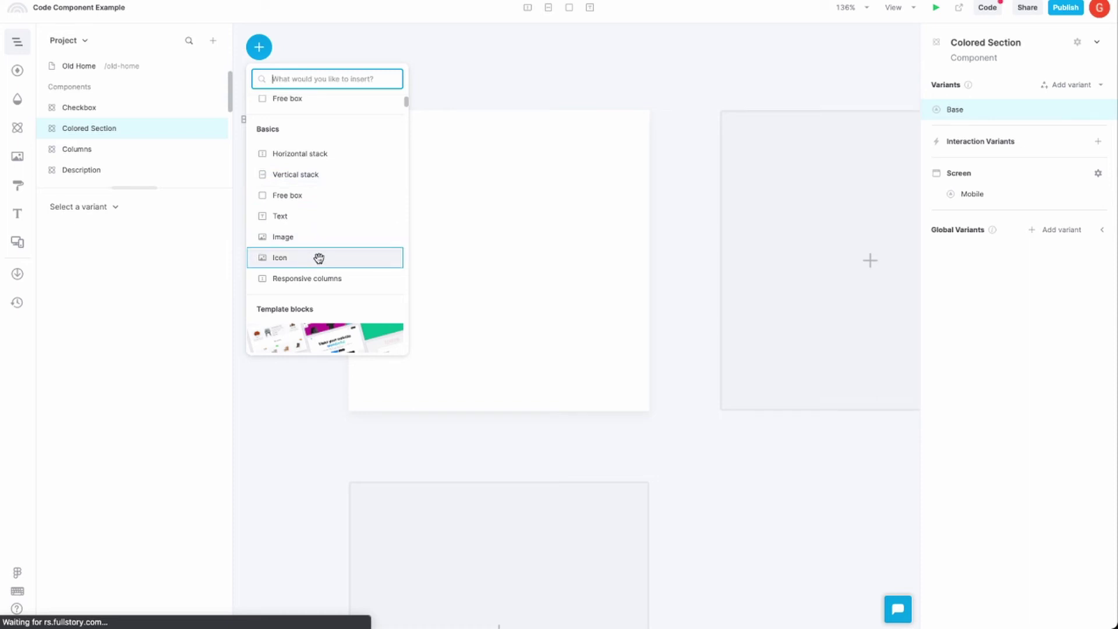
{"action": "scroll", "coordinate": [317, 257], "scroll_direction": "down", "scroll_amount": 3}
{"action": "scroll", "coordinate": [315, 177], "scroll_direction": "down", "scroll_amount": 2}
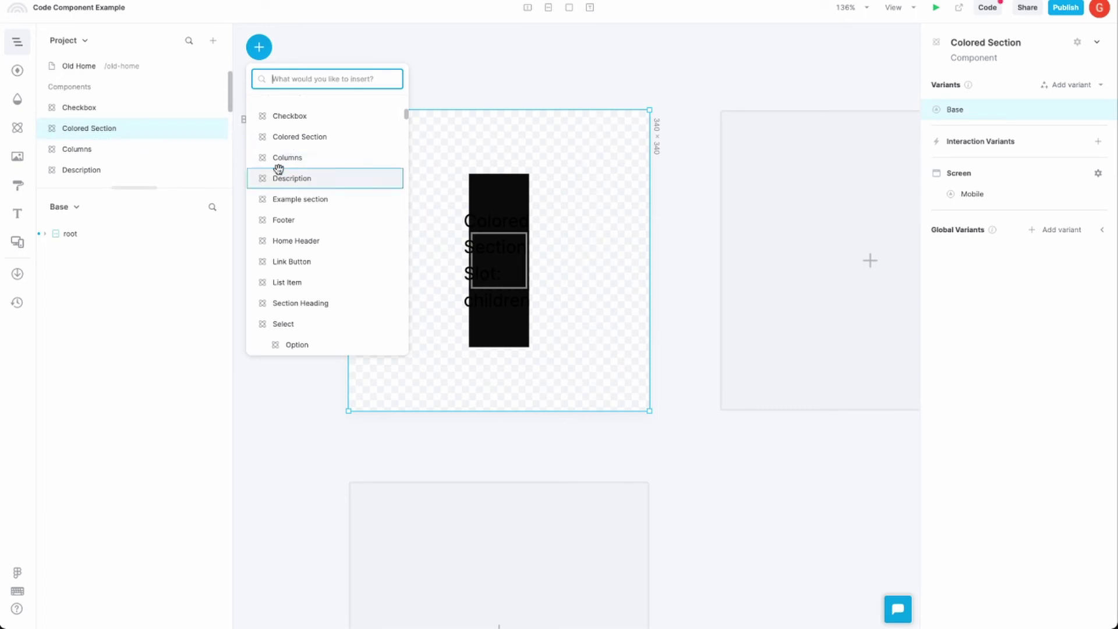
{"action": "scroll", "coordinate": [324, 197], "scroll_direction": "down", "scroll_amount": 5}
{"action": "scroll", "coordinate": [323, 195], "scroll_direction": "down", "scroll_amount": 12}
{"action": "scroll", "coordinate": [321, 196], "scroll_direction": "up", "scroll_amount": 5}
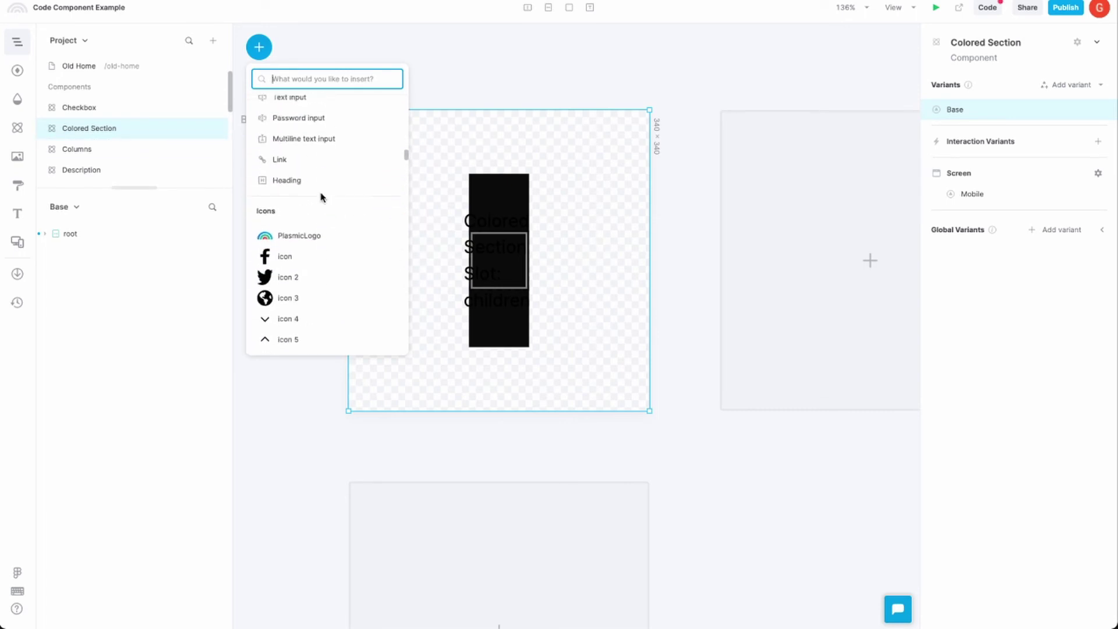
{"action": "scroll", "coordinate": [314, 192], "scroll_direction": "down", "scroll_amount": 5}
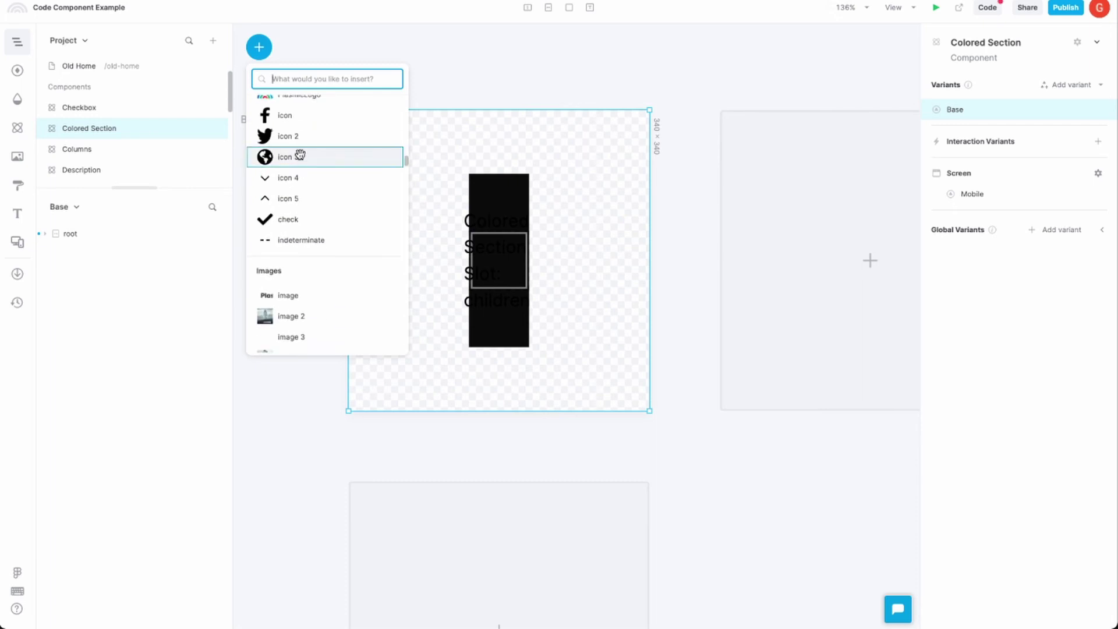
{"action": "scroll", "coordinate": [296, 198], "scroll_direction": "down", "scroll_amount": 6}
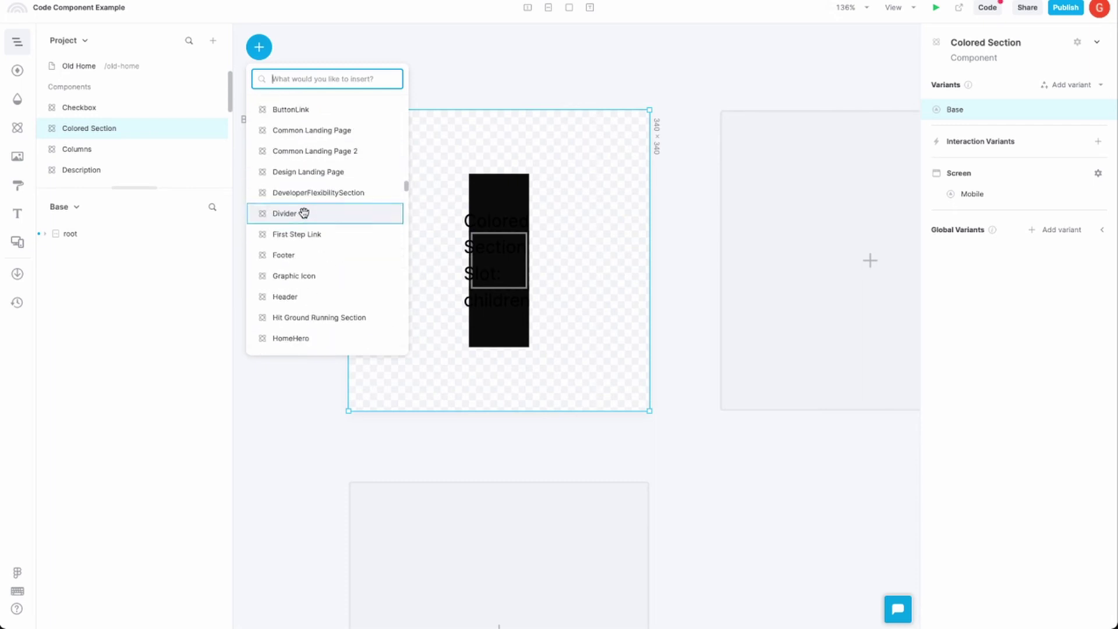
{"action": "scroll", "coordinate": [300, 213], "scroll_direction": "up", "scroll_amount": 2}
{"action": "scroll", "coordinate": [303, 214], "scroll_direction": "up", "scroll_amount": 15}
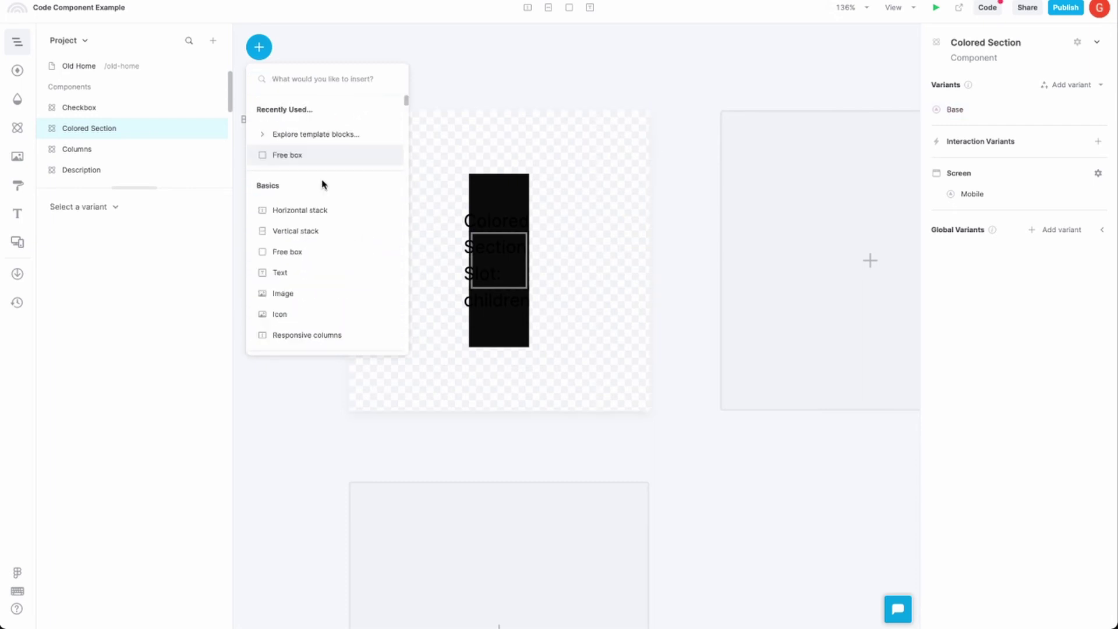
Browse the ready-made template blocks, such as the Header/Footer and Hero sections, and close the gallery without inserting one
{"action": "scroll", "coordinate": [323, 185], "scroll_direction": "down", "scroll_amount": 4}
{"action": "left_click", "coordinate": [320, 302]}
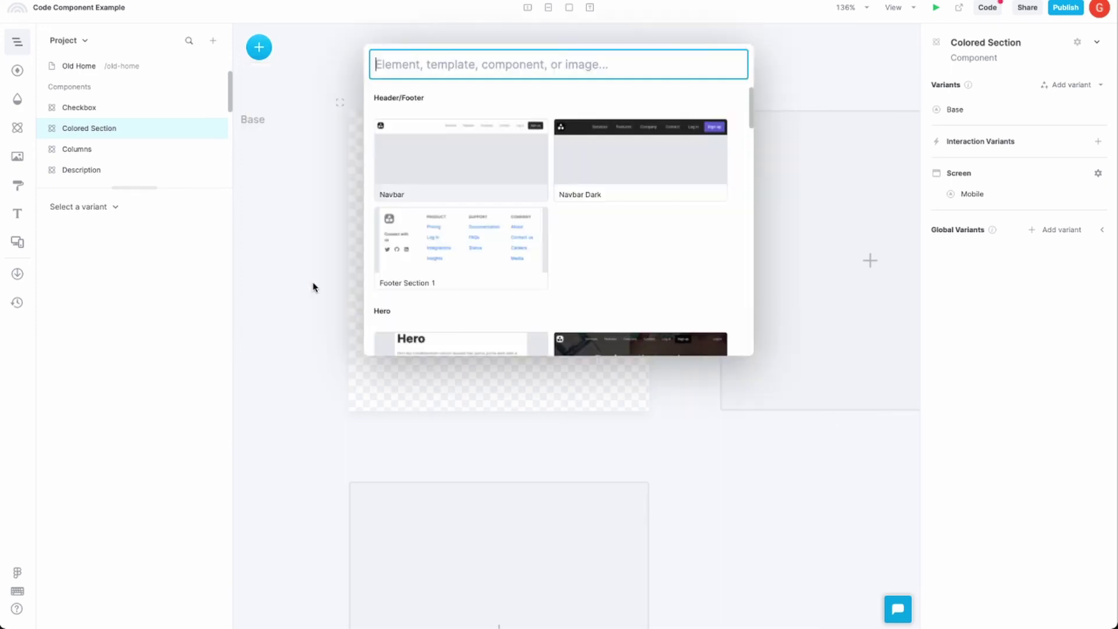
{"action": "scroll", "coordinate": [312, 286], "scroll_direction": "down", "scroll_amount": 10}
{"action": "left_click", "coordinate": [333, 170]}
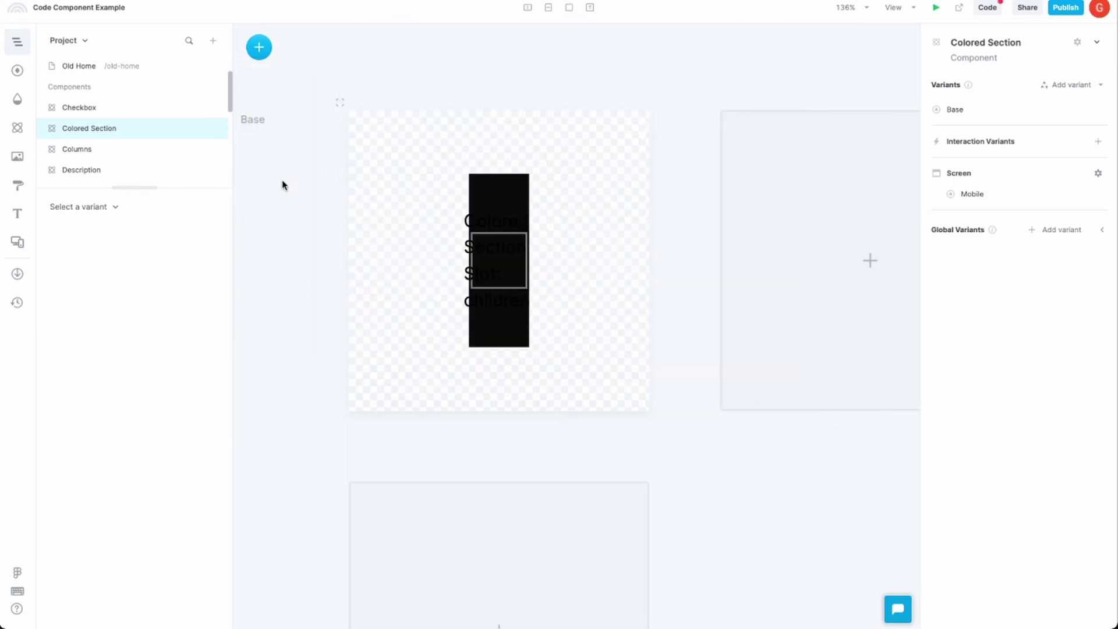
Examine the project's style tokens for colors, spaces and font sizes
{"action": "left_click", "coordinate": [16, 70]}
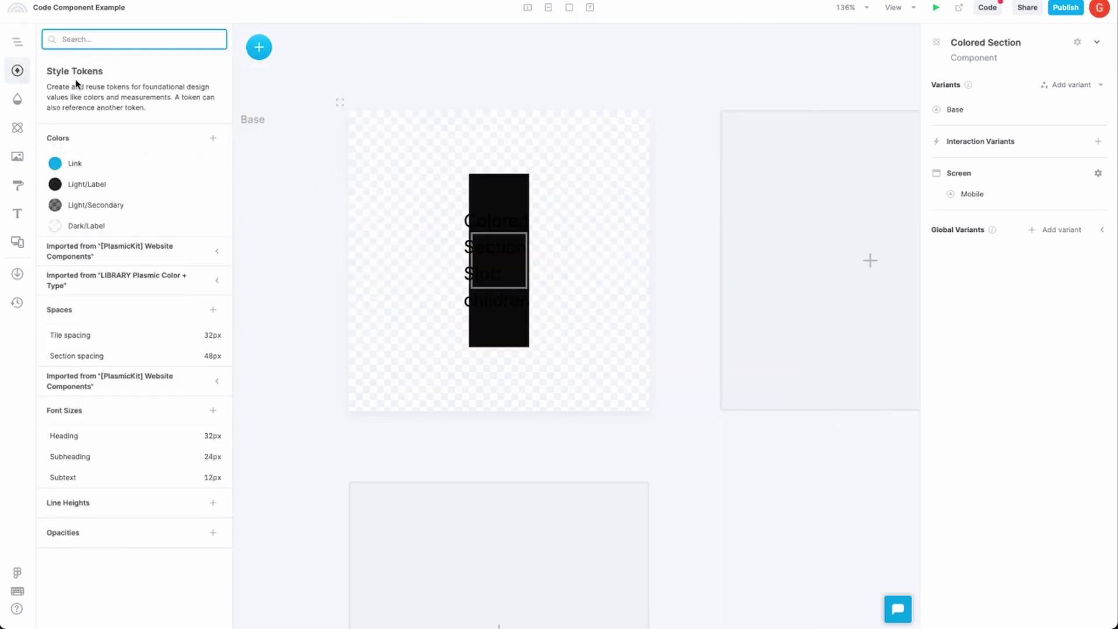
{"action": "scroll", "coordinate": [286, 215], "scroll_direction": "down", "scroll_amount": 2}
{"action": "scroll", "coordinate": [294, 194], "scroll_direction": "left", "scroll_amount": 2}
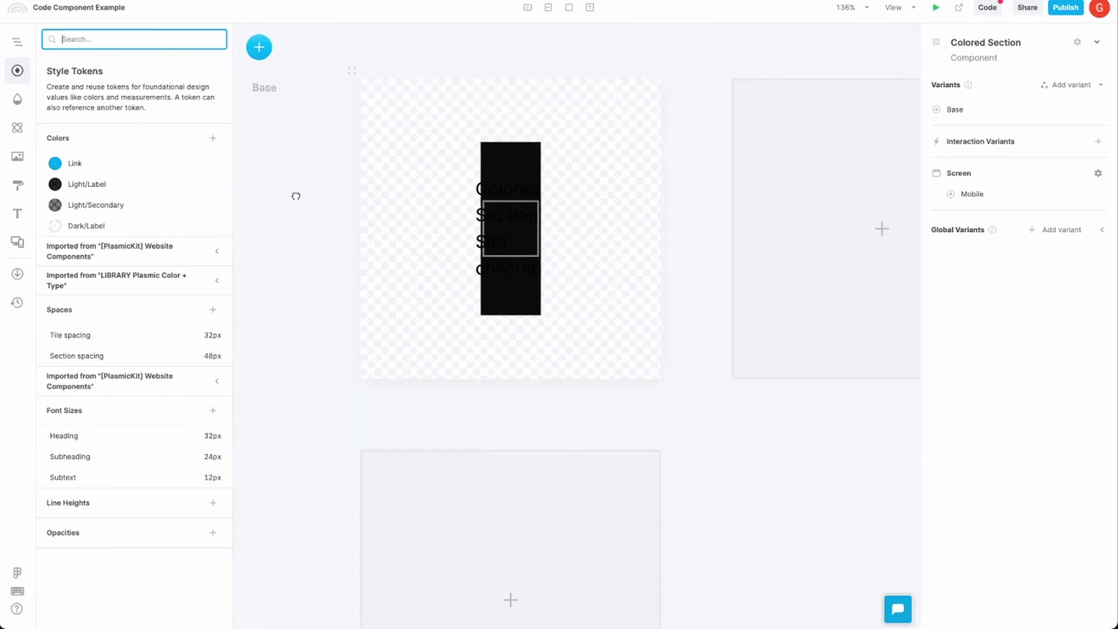
{"action": "scroll", "coordinate": [271, 185], "scroll_direction": "down", "scroll_amount": 2}
{"action": "scroll", "coordinate": [272, 185], "scroll_direction": "right", "scroll_amount": 2}
{"action": "scroll", "coordinate": [249, 187], "scroll_direction": "up", "scroll_amount": 3}
{"action": "scroll", "coordinate": [249, 187], "scroll_direction": "left", "scroll_amount": 2}
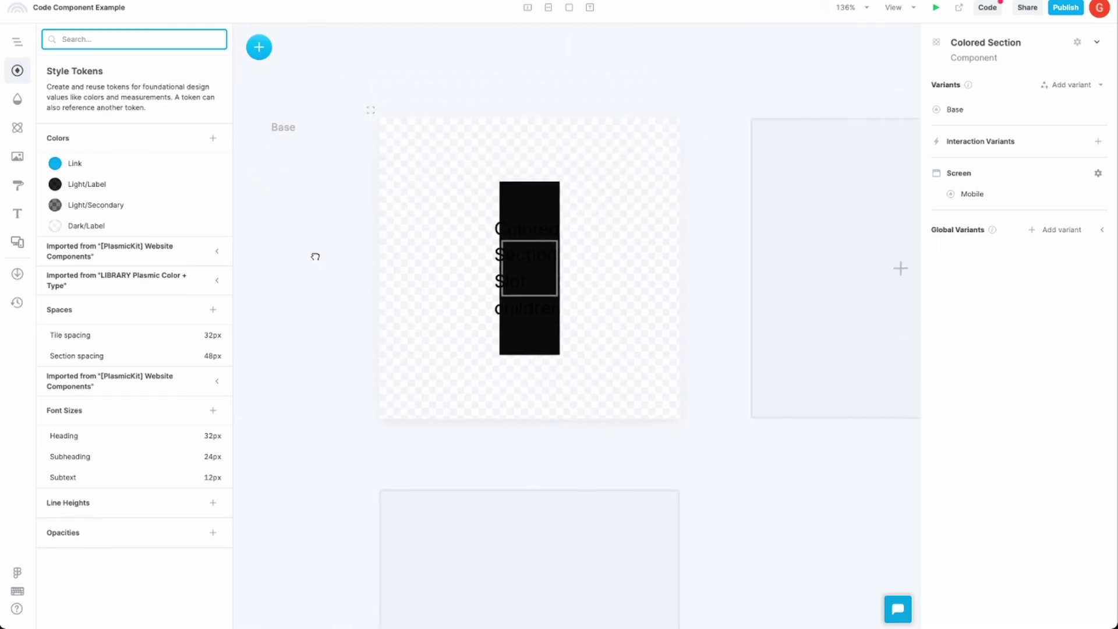
{"action": "scroll", "coordinate": [315, 255], "scroll_direction": "down", "scroll_amount": 1}
{"action": "scroll", "coordinate": [306, 229], "scroll_direction": "down", "scroll_amount": 1}
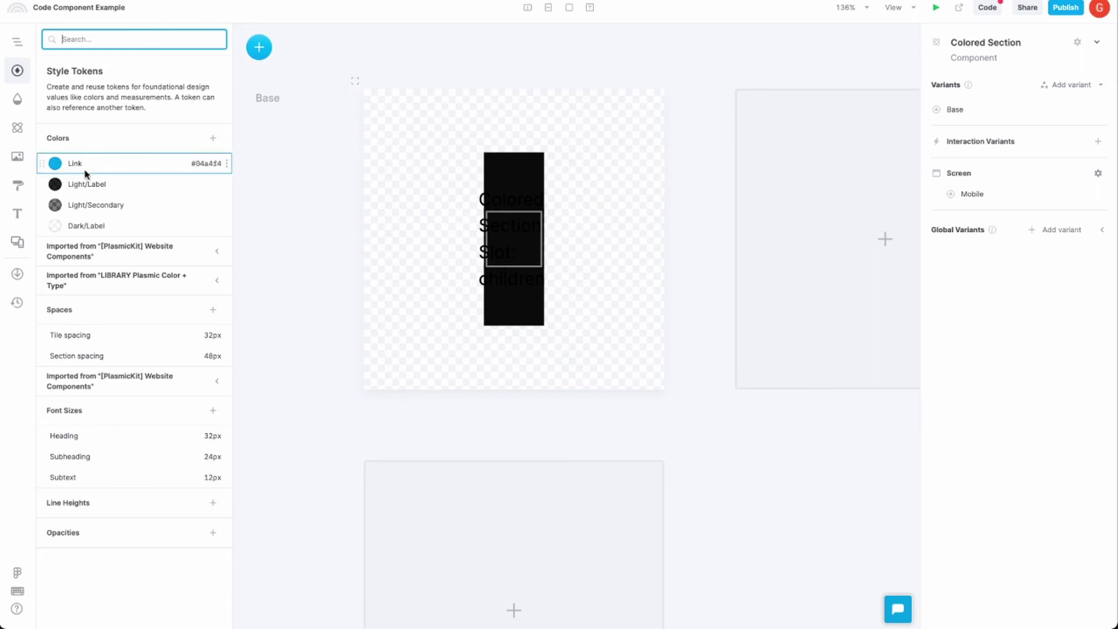
{"action": "scroll", "coordinate": [316, 351], "scroll_direction": "down", "scroll_amount": 2}
{"action": "scroll", "coordinate": [317, 352], "scroll_direction": "right", "scroll_amount": 4}
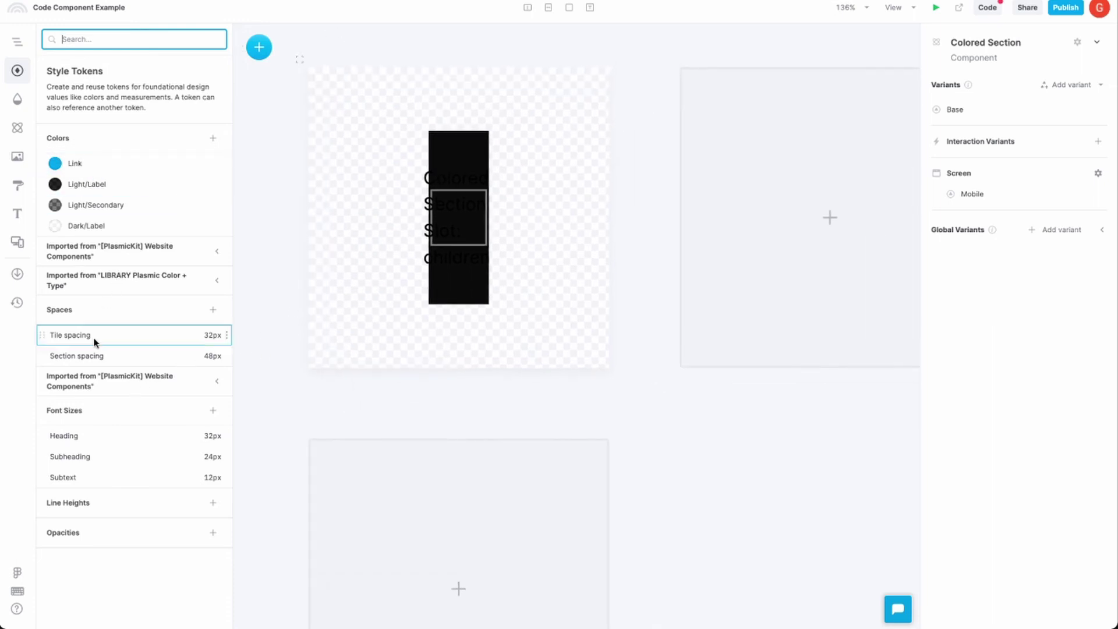
{"action": "scroll", "coordinate": [273, 222], "scroll_direction": "up", "scroll_amount": 3}
{"action": "scroll", "coordinate": [273, 222], "scroll_direction": "left", "scroll_amount": 2}
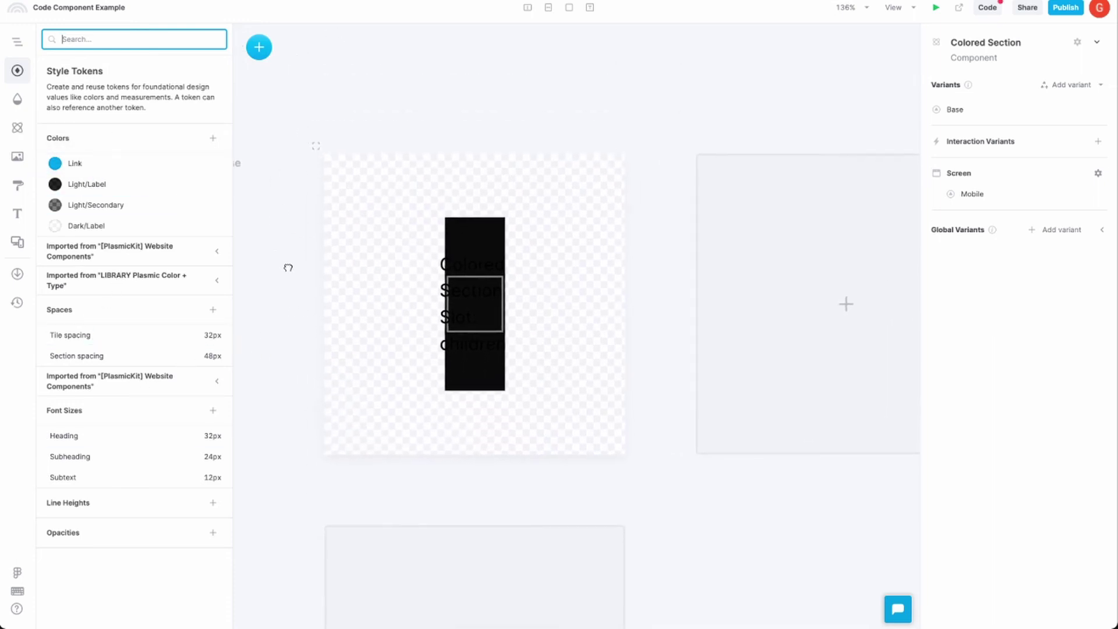
Show the project's mixins, inspect the style settings of the Section mixin and close it
{"action": "left_click", "coordinate": [18, 100]}
{"action": "scroll", "coordinate": [303, 217], "scroll_direction": "left", "scroll_amount": 2}
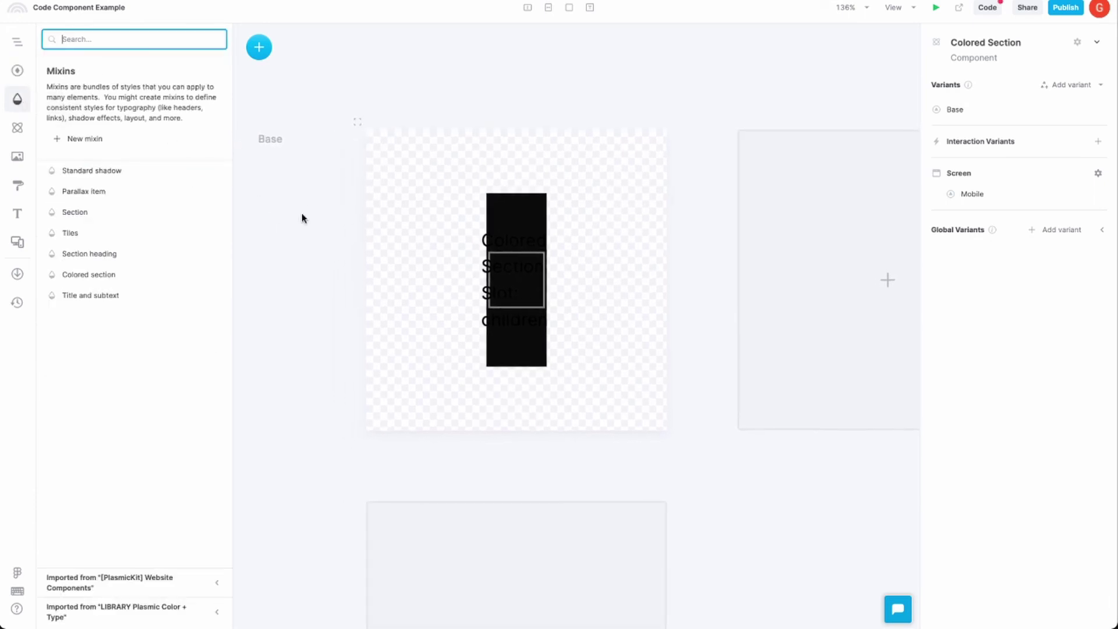
{"action": "left_click", "coordinate": [82, 213]}
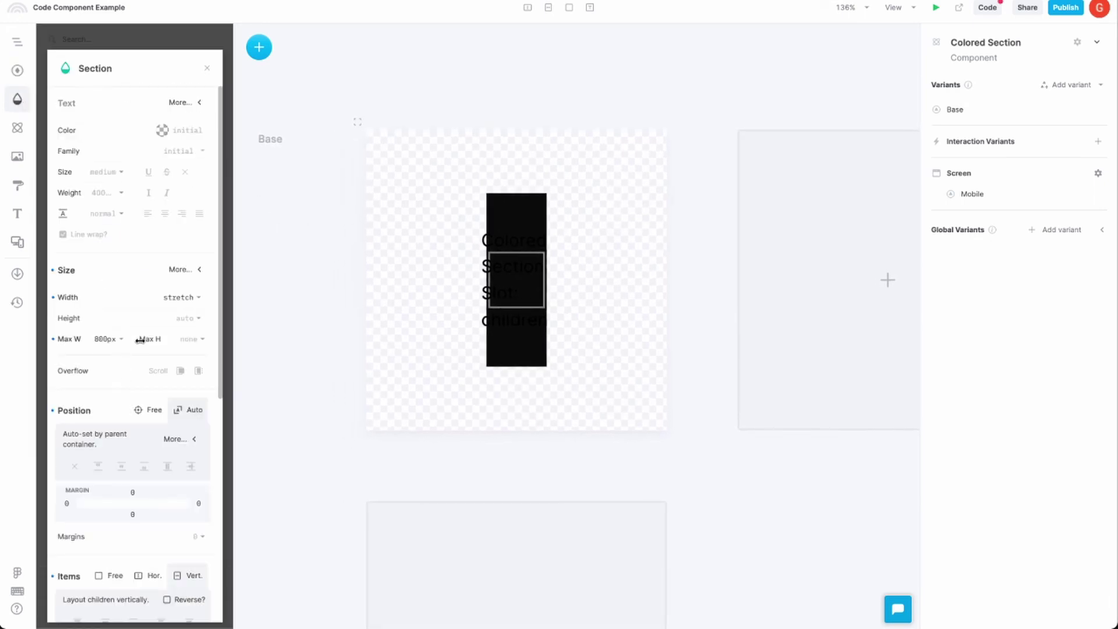
{"action": "scroll", "coordinate": [125, 366], "scroll_direction": "down", "scroll_amount": 6}
{"action": "scroll", "coordinate": [119, 274], "scroll_direction": "up", "scroll_amount": 6}
{"action": "scroll", "coordinate": [107, 267], "scroll_direction": "down", "scroll_amount": 6}
{"action": "scroll", "coordinate": [127, 122], "scroll_direction": "up", "scroll_amount": 6}
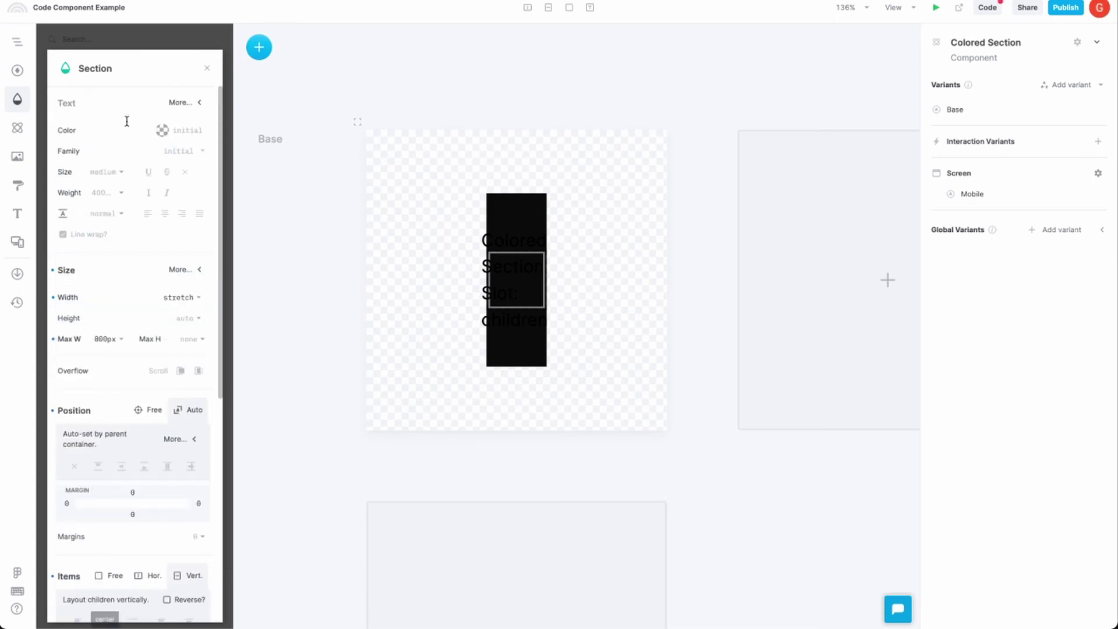
{"action": "left_click", "coordinate": [207, 69]}
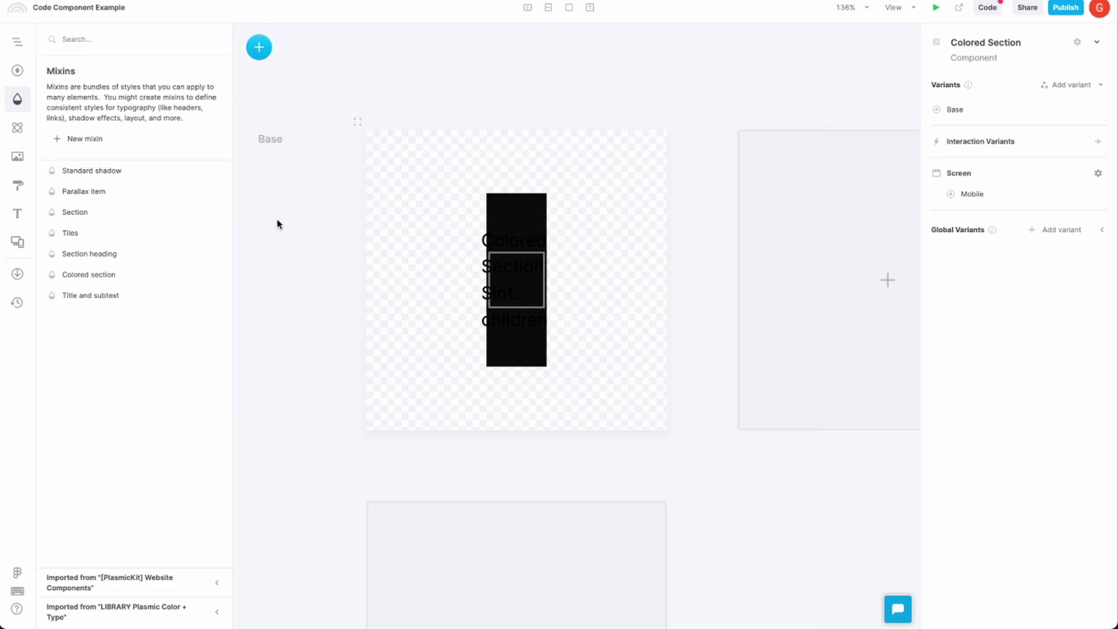
Insert a Text element into the black root box of the Colored Section's Base variant
{"action": "left_click_drag", "start_coordinate": [341, 258], "coordinate": [311, 274]}
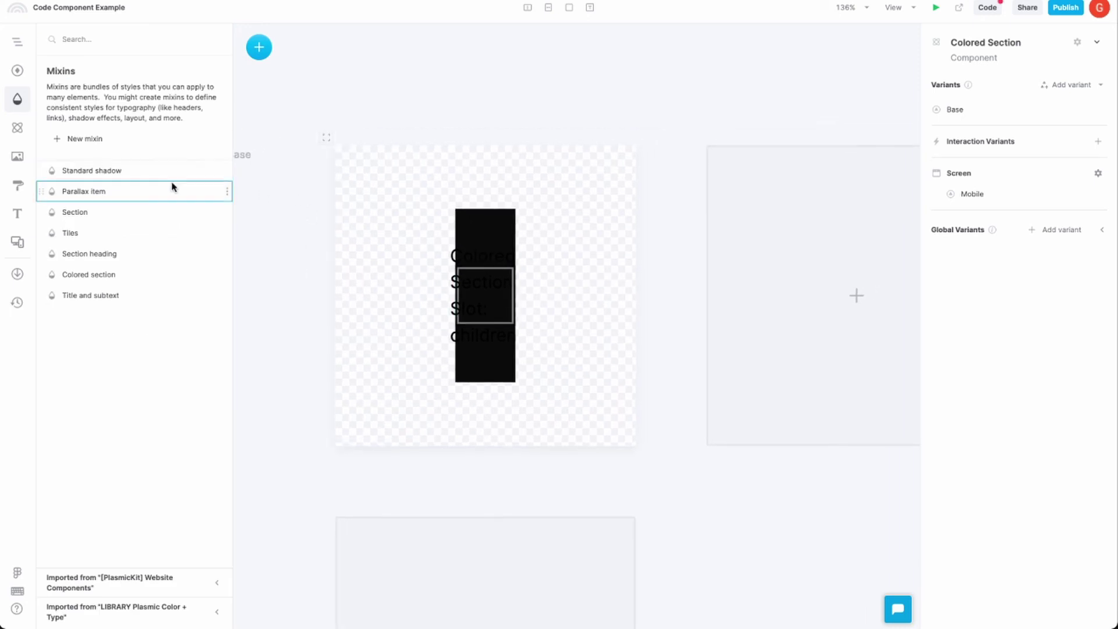
{"action": "left_click", "coordinate": [259, 58]}
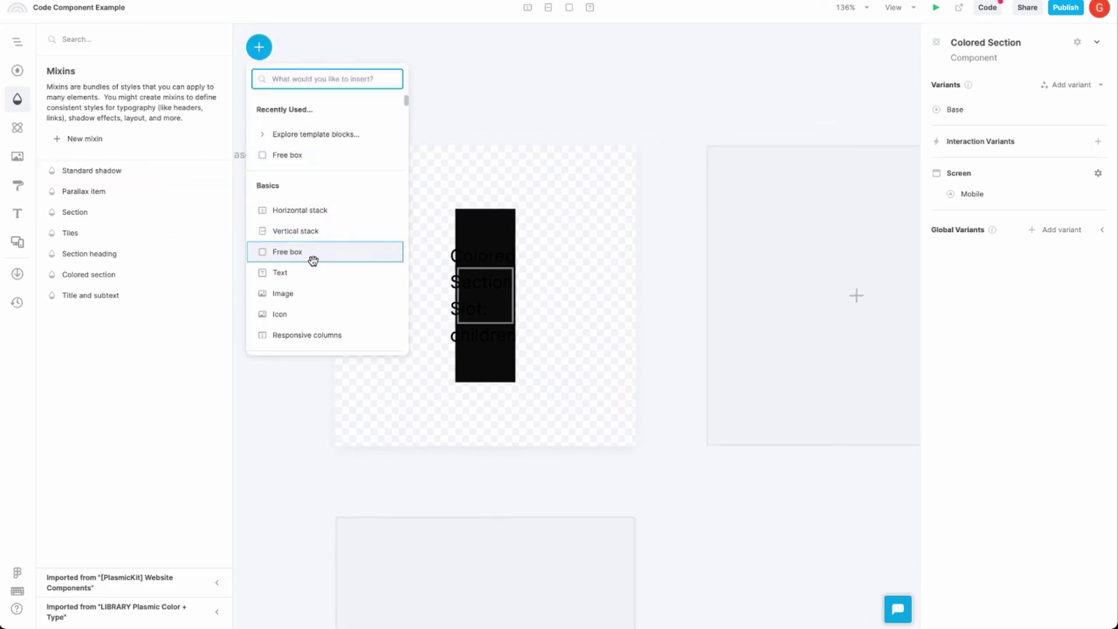
{"action": "left_click", "coordinate": [287, 271]}
{"action": "left_click_drag", "start_coordinate": [450, 217], "coordinate": [482, 397]}
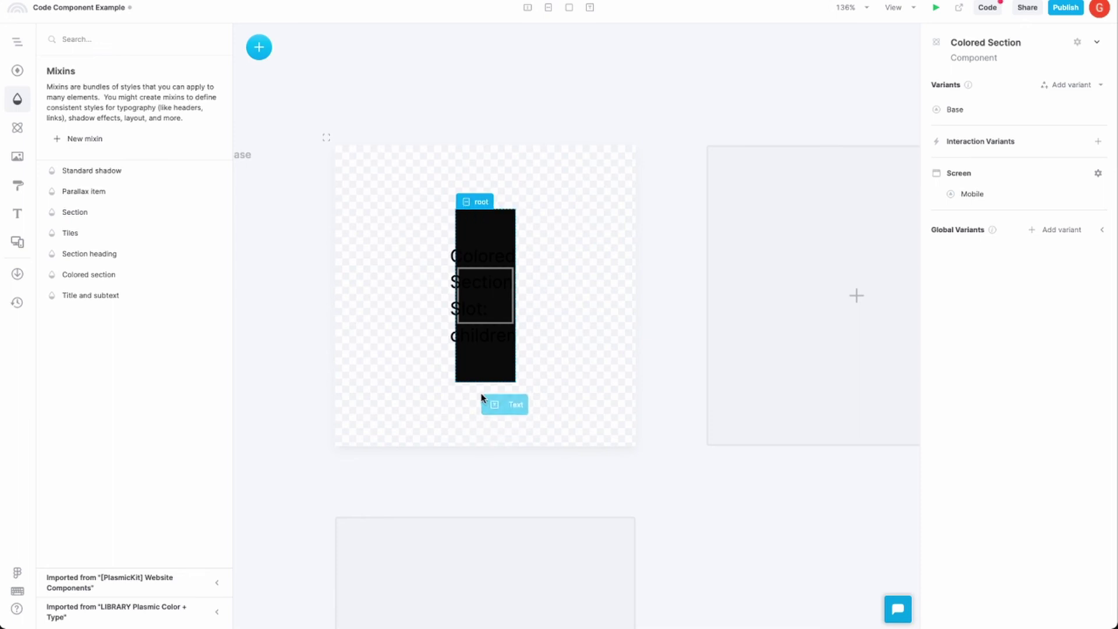
{"action": "left_click_drag", "start_coordinate": [514, 360], "coordinate": [516, 357]}
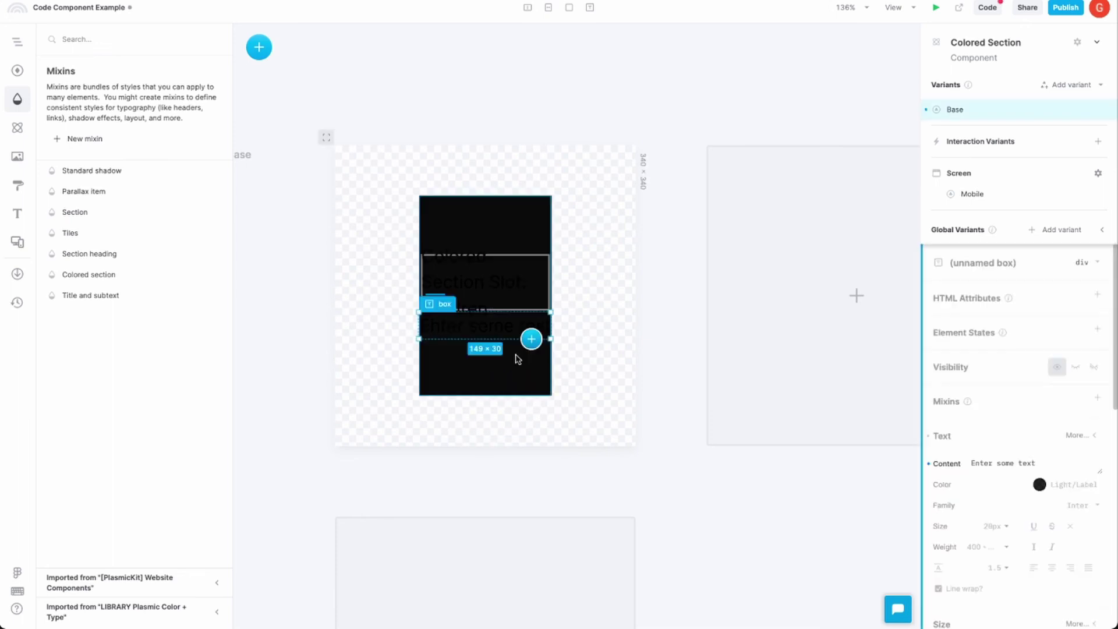
Review the new text element's style settings and the mixins available for it, and deselect it without applying any
{"action": "scroll", "coordinate": [1002, 384], "scroll_direction": "down", "scroll_amount": 5}
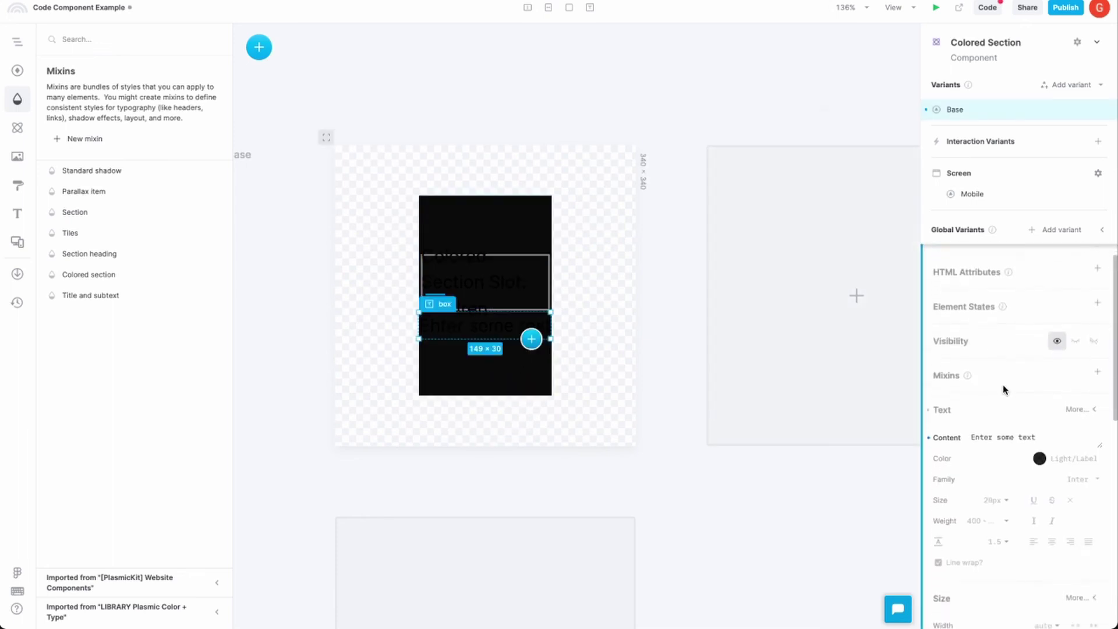
{"action": "scroll", "coordinate": [1012, 331], "scroll_direction": "up", "scroll_amount": 1}
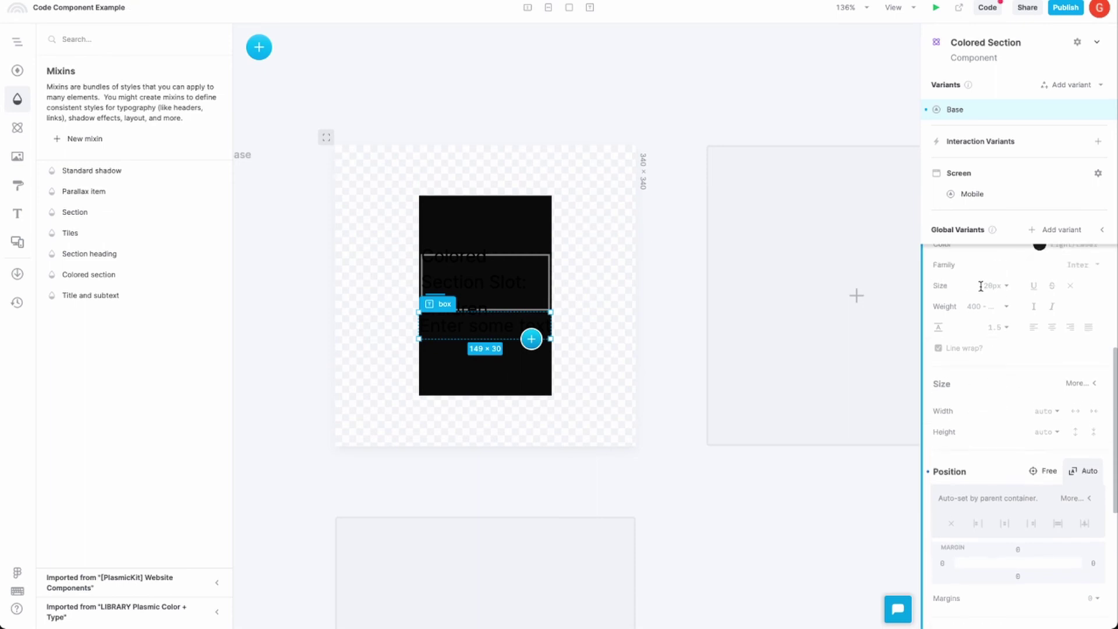
{"action": "scroll", "coordinate": [1027, 443], "scroll_direction": "down", "scroll_amount": 5}
{"action": "scroll", "coordinate": [998, 437], "scroll_direction": "up", "scroll_amount": 10}
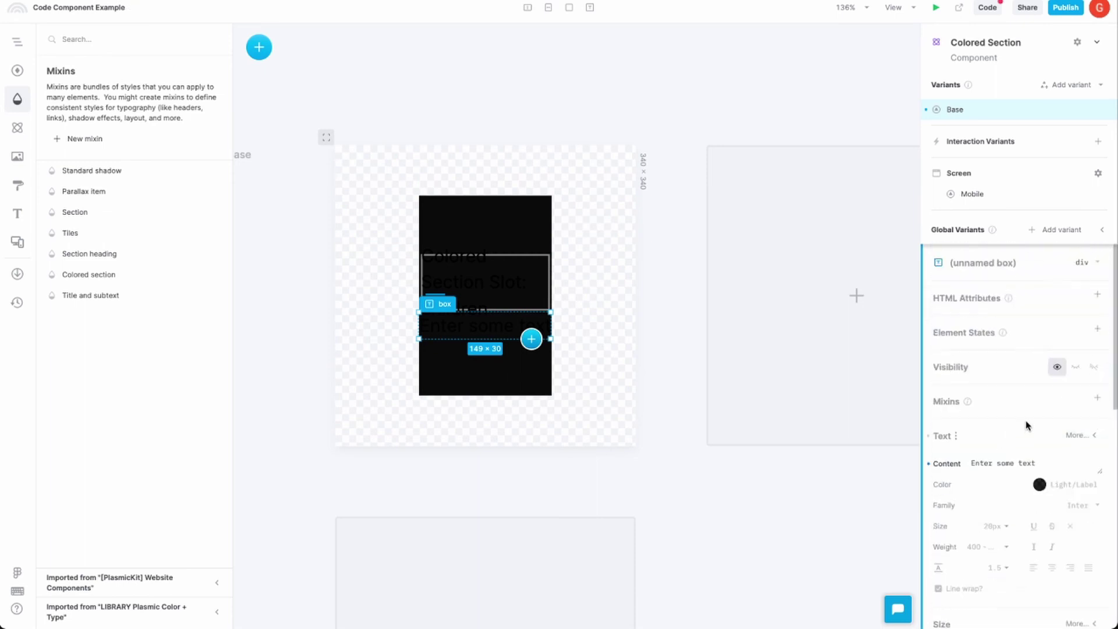
{"action": "left_click", "coordinate": [1097, 401]}
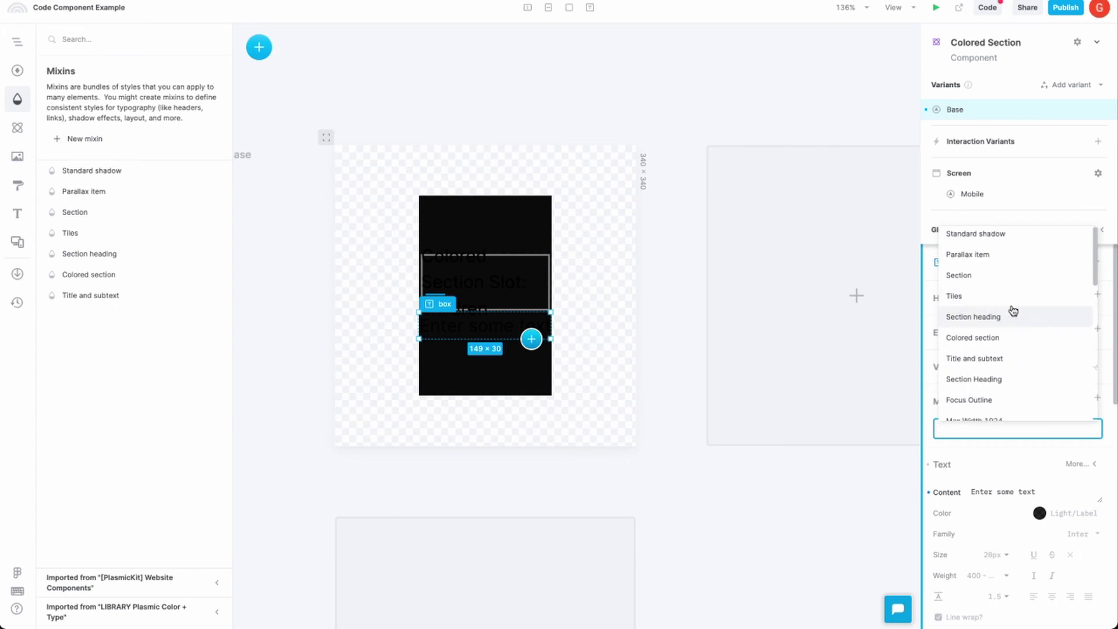
{"action": "scroll", "coordinate": [1014, 310], "scroll_direction": "down", "scroll_amount": 3}
{"action": "key", "text": "Escape"}
{"action": "left_click", "coordinate": [270, 335]}
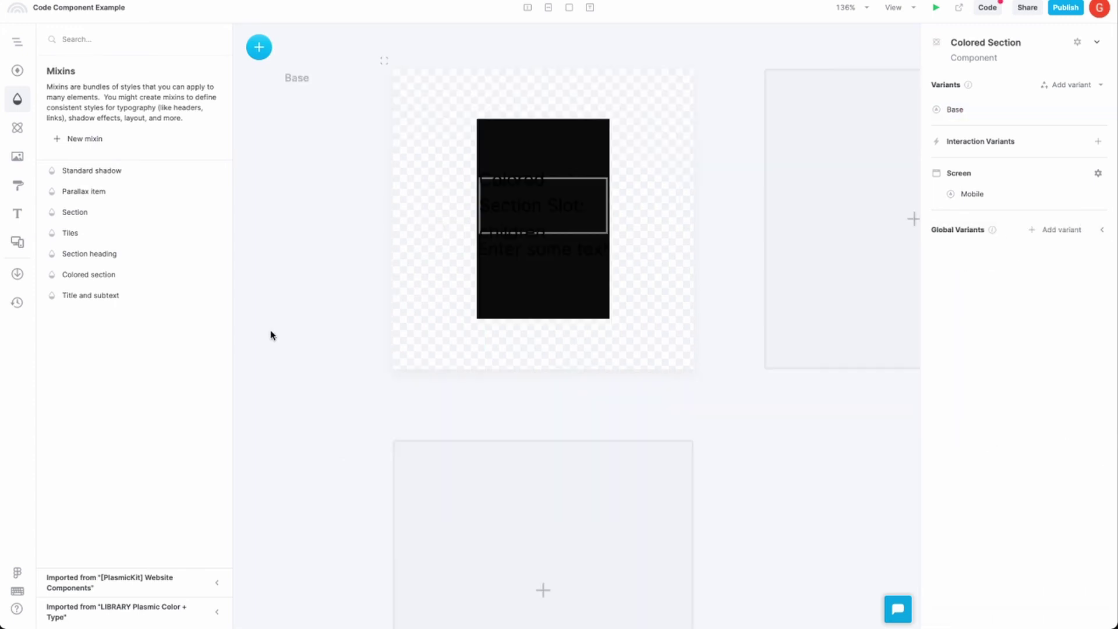
Insert two List Item components into the black box of the Colored Section's Base variant and deselect them
{"action": "left_click", "coordinate": [17, 127]}
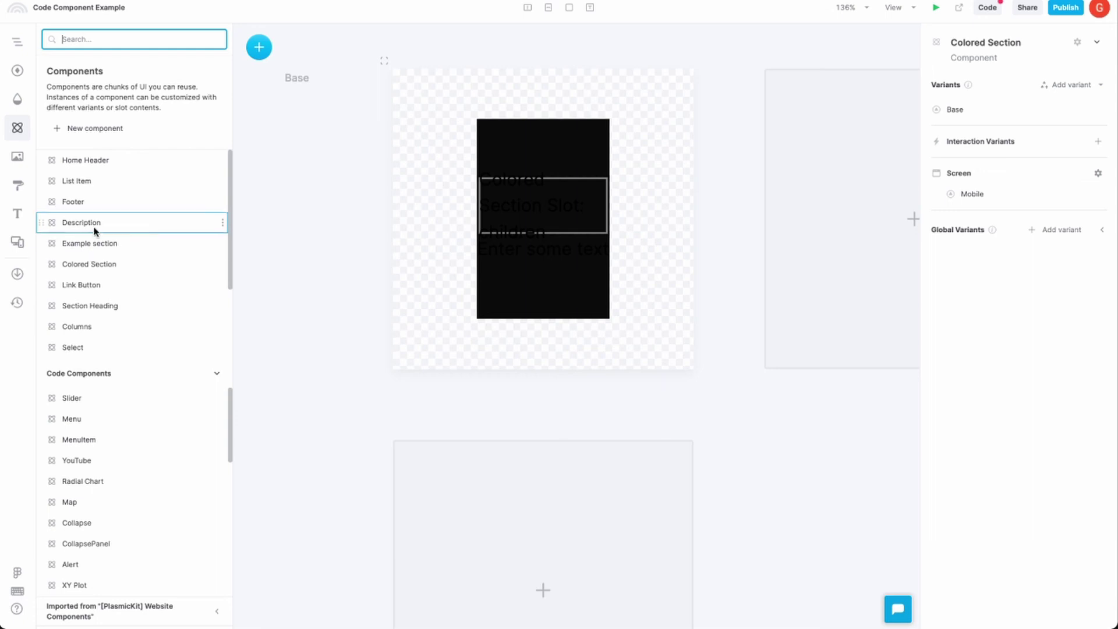
{"action": "left_click_drag", "start_coordinate": [82, 181], "coordinate": [525, 238]}
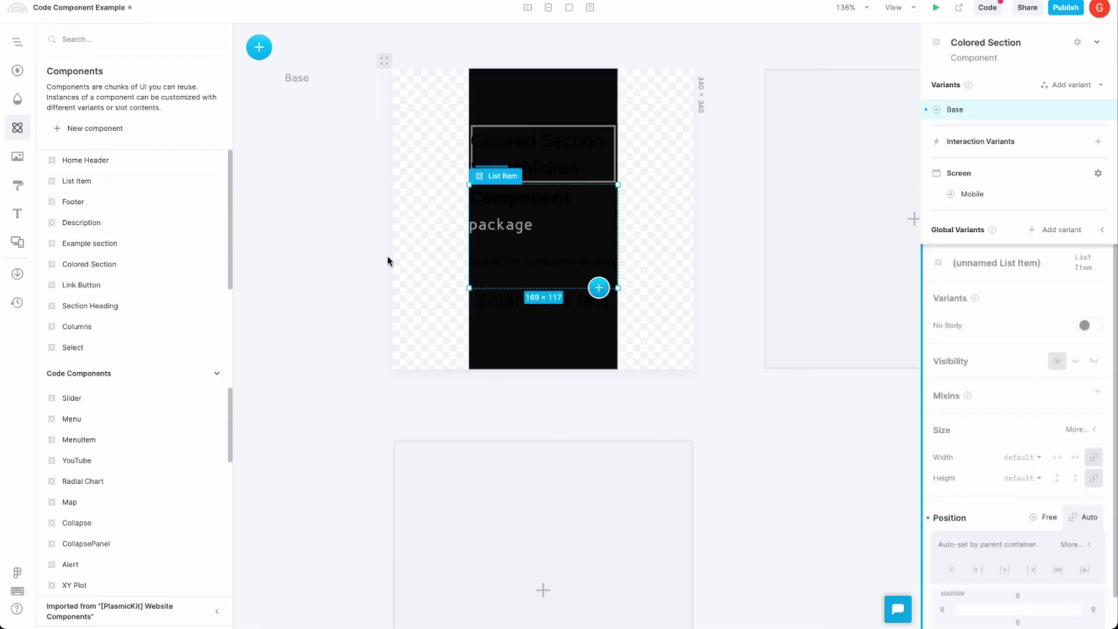
{"action": "left_click_drag", "start_coordinate": [78, 180], "coordinate": [513, 283]}
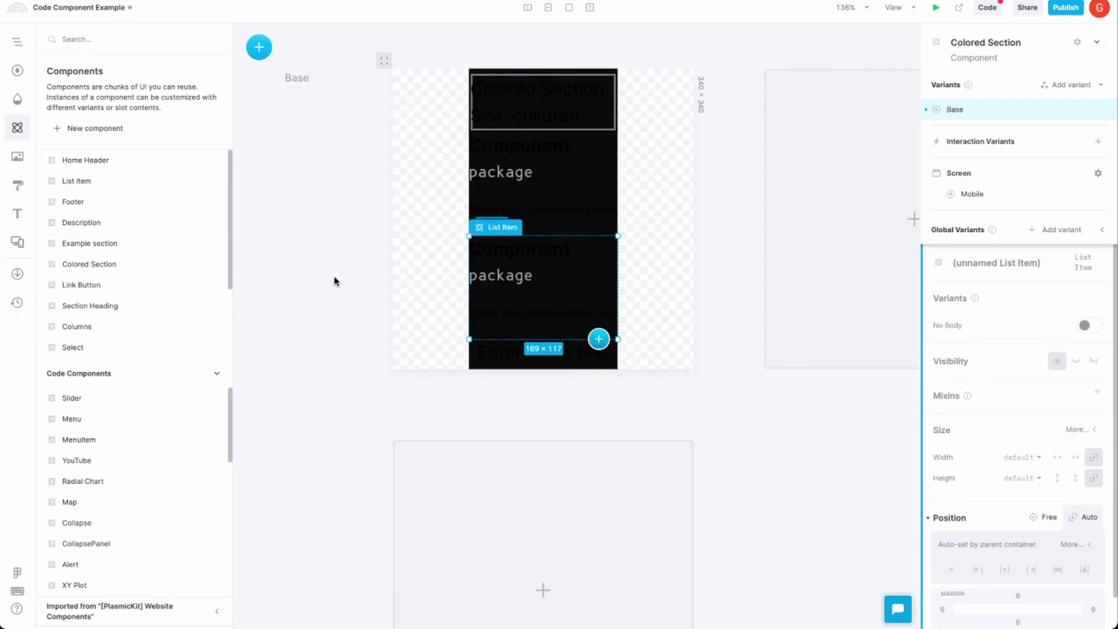
{"action": "left_click", "coordinate": [291, 263]}
Open the Columns component to view its Base, Centered and Mobile variants
{"action": "left_click", "coordinate": [25, 49]}
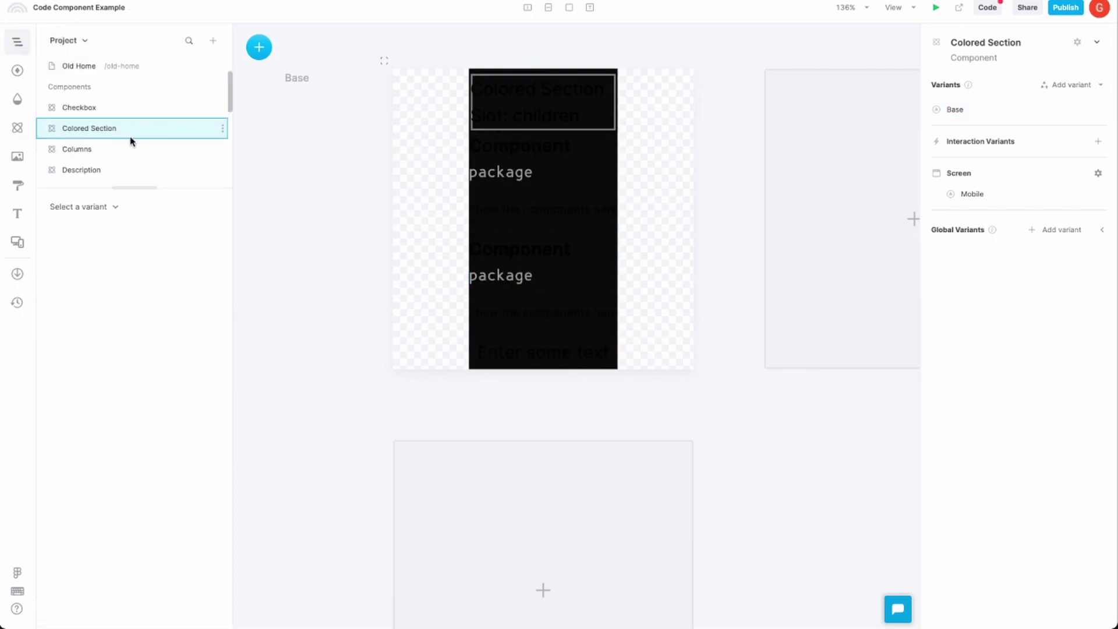
{"action": "left_click", "coordinate": [86, 151]}
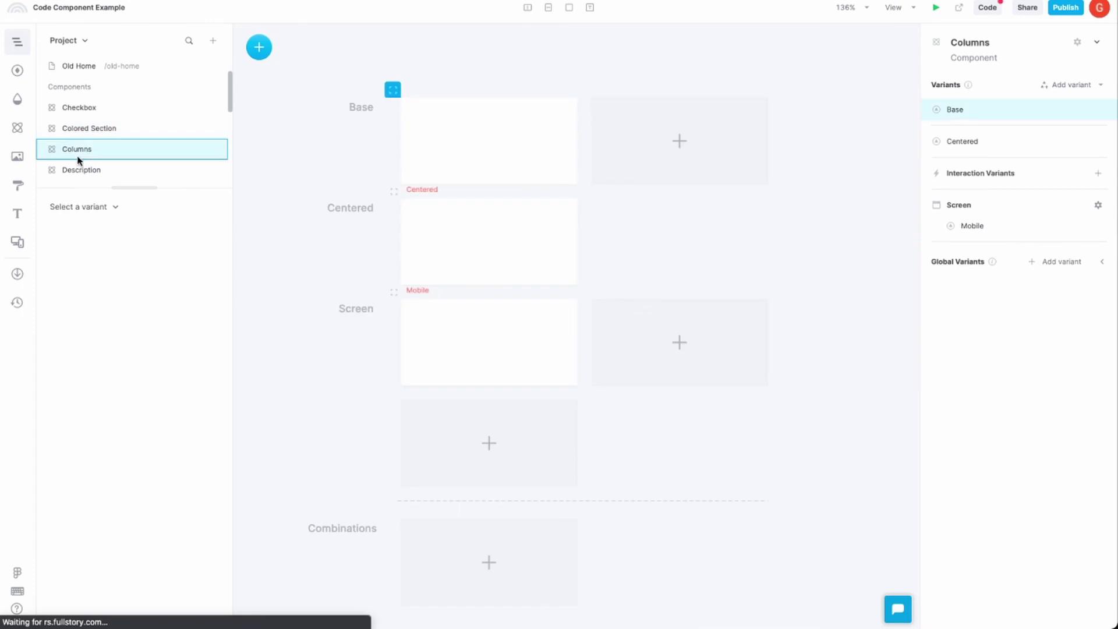
{"action": "left_click", "coordinate": [408, 149]}
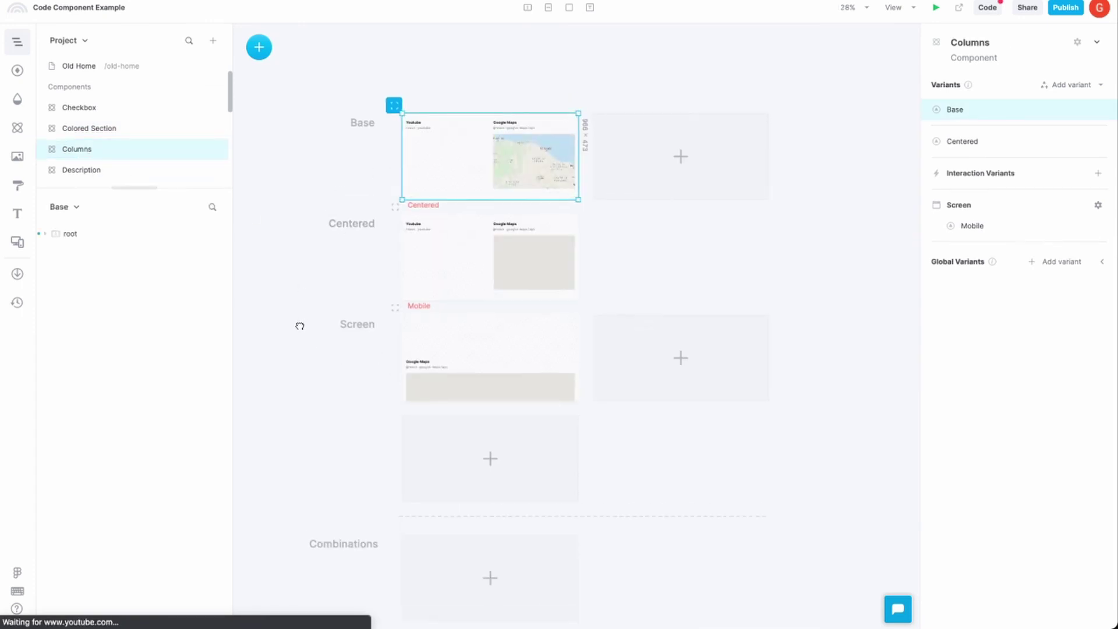
Review the project's icons, images, custom fonts and responsive breakpoints
{"action": "left_click", "coordinate": [18, 156]}
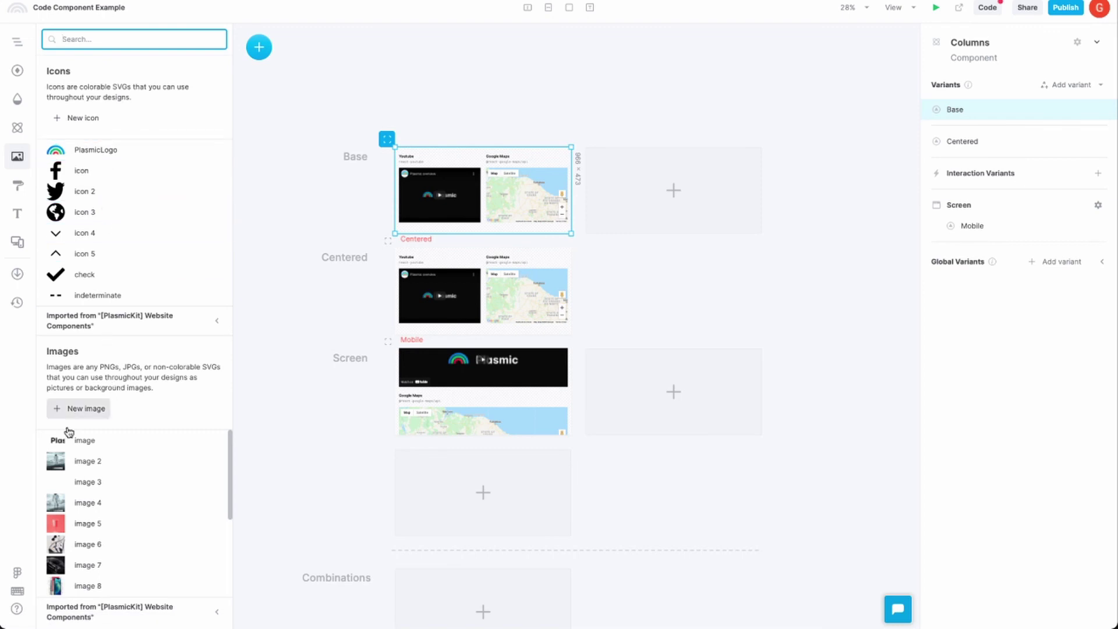
{"action": "scroll", "coordinate": [87, 431], "scroll_direction": "down", "scroll_amount": 1}
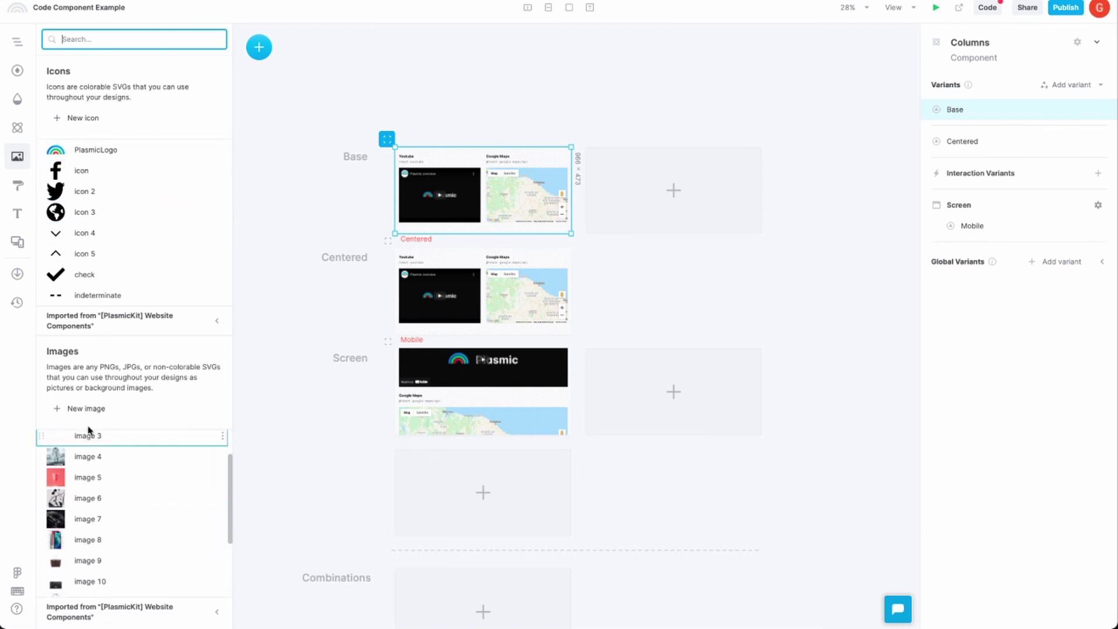
{"action": "left_click", "coordinate": [18, 185]}
{"action": "left_click", "coordinate": [19, 214]}
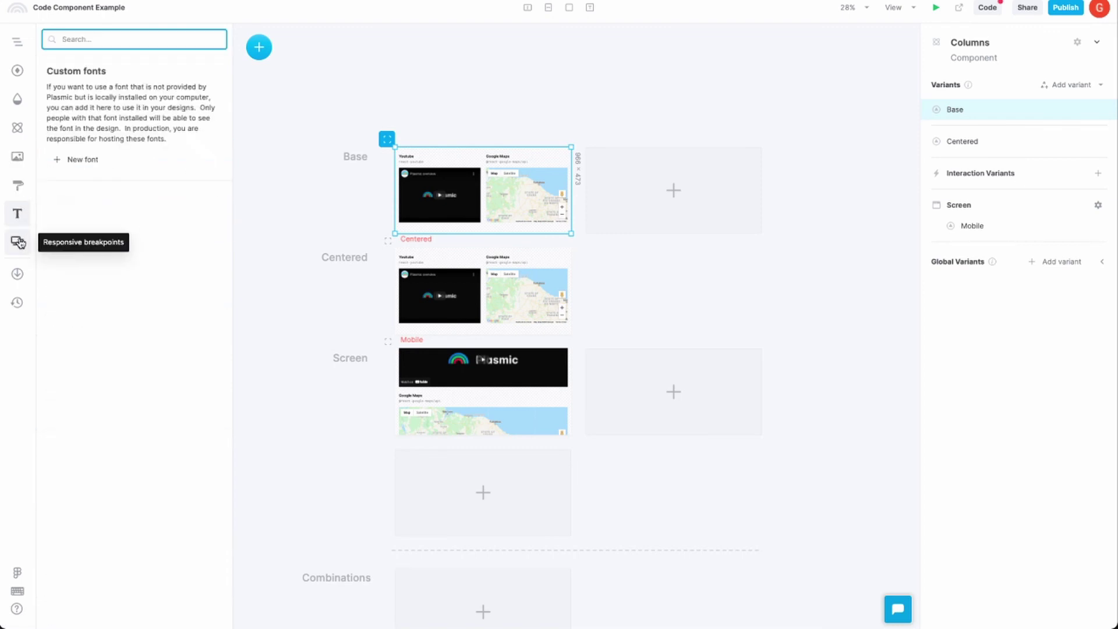
{"action": "left_click", "coordinate": [17, 241]}
{"action": "left_click_drag", "start_coordinate": [286, 305], "coordinate": [326, 276]}
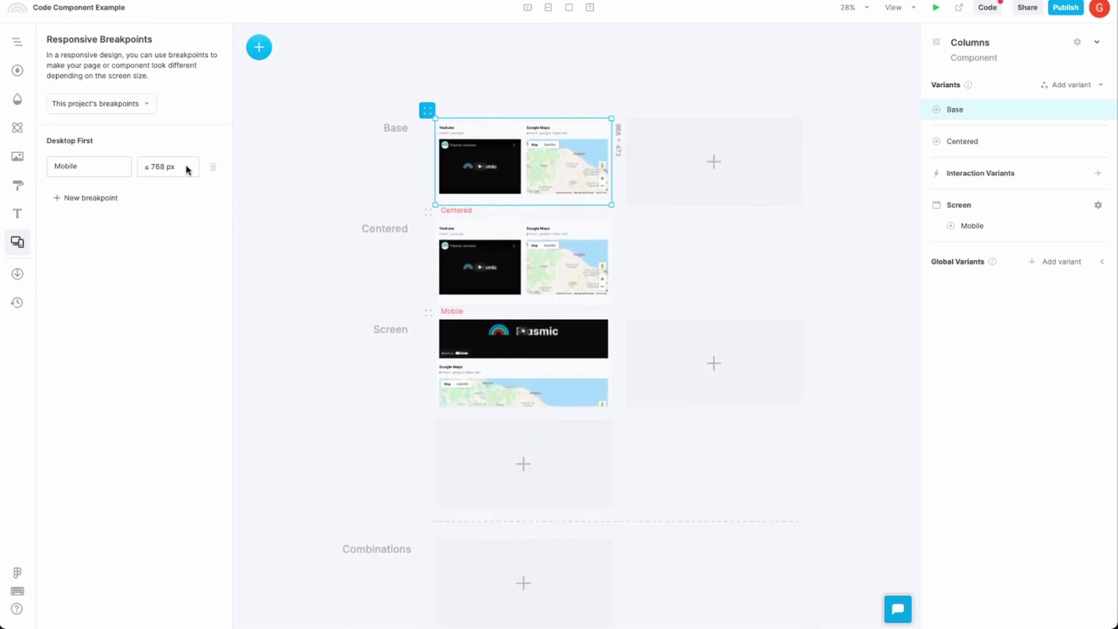
Open the Home page and review the project's publishing options without publishing
{"action": "left_click", "coordinate": [18, 42]}
{"action": "scroll", "coordinate": [105, 110], "scroll_direction": "up", "scroll_amount": 2}
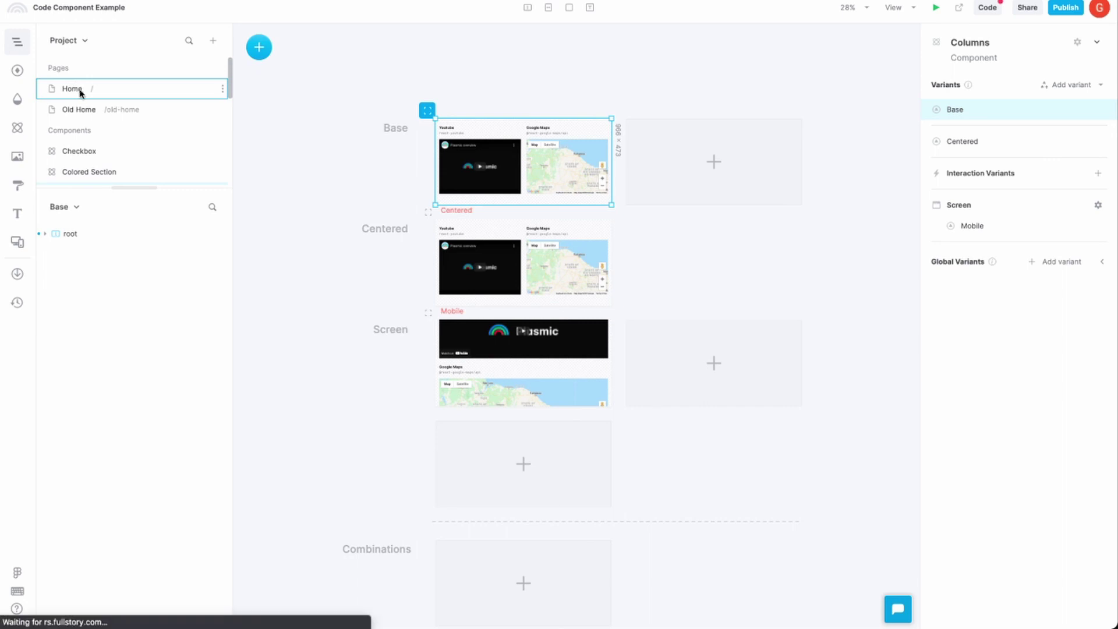
{"action": "left_click", "coordinate": [79, 91]}
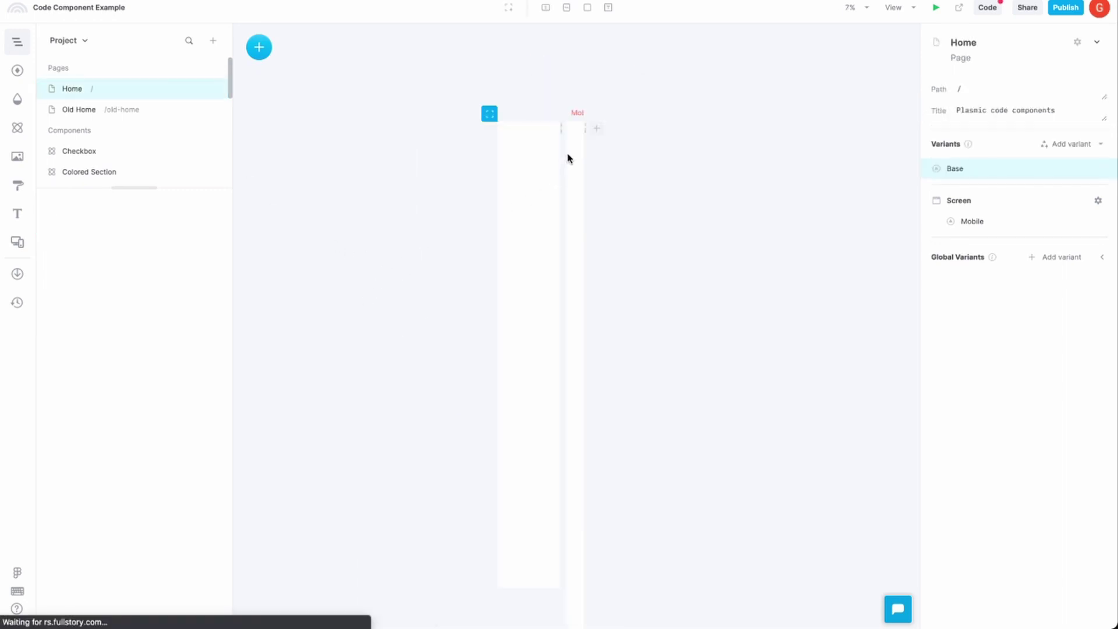
{"action": "left_click", "coordinate": [1065, 8]}
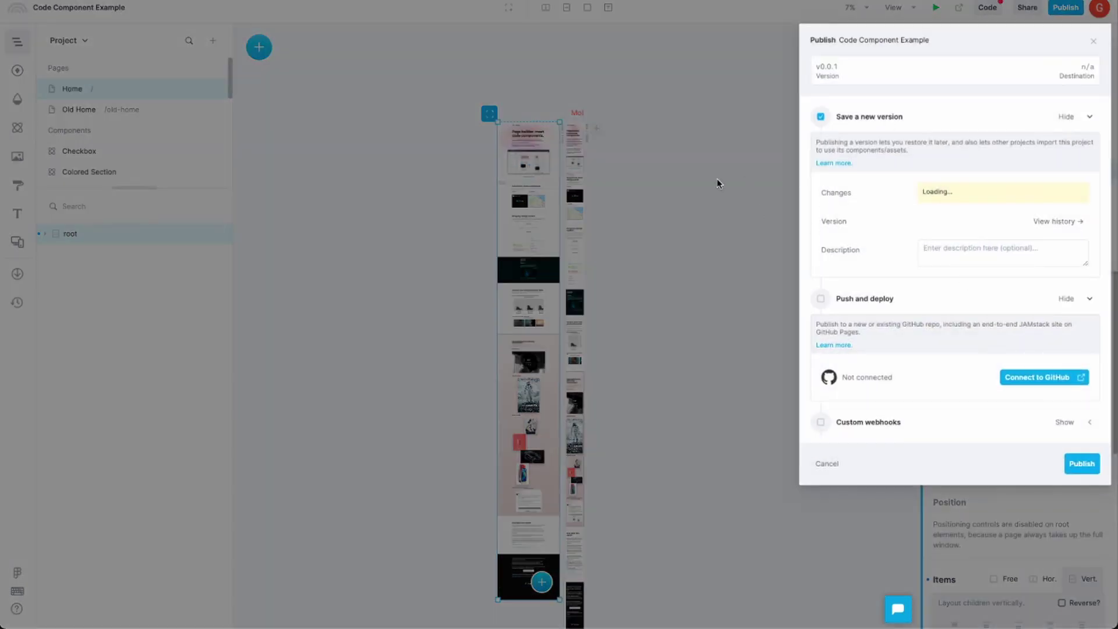
{"action": "left_click", "coordinate": [717, 179]}
Examine the Home page's sections in the Base and Mobile layouts, from the hero down to the production data and interaction sections
{"action": "scroll", "coordinate": [701, 122], "scroll_direction": "down", "scroll_amount": 2}
{"action": "scroll", "coordinate": [563, 174], "scroll_direction": "up", "scroll_amount": 3}
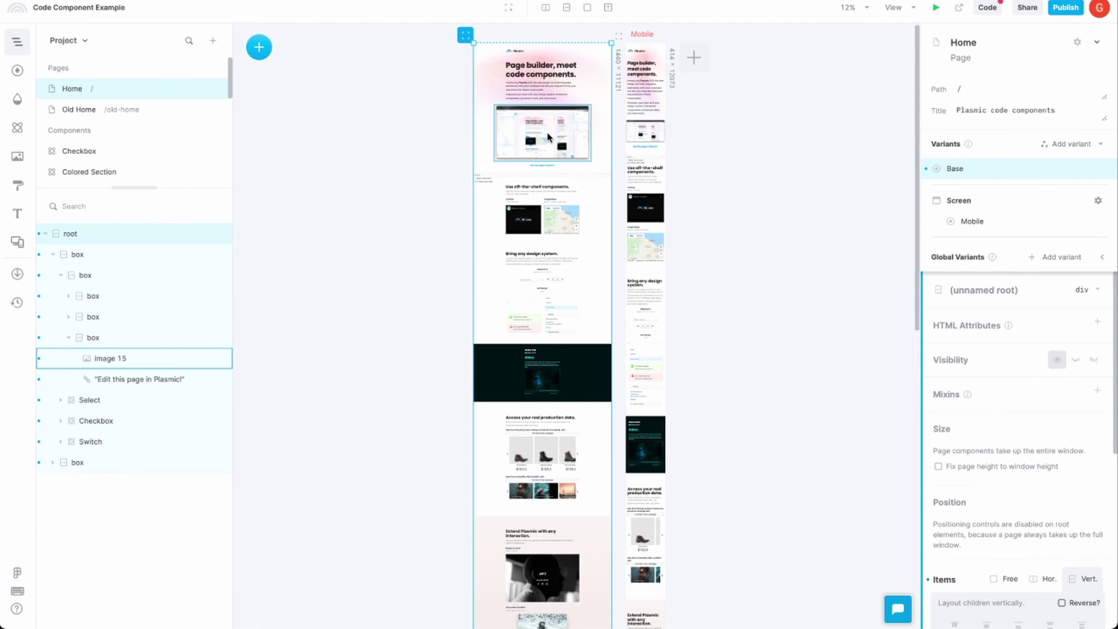
{"action": "scroll", "coordinate": [547, 137], "scroll_direction": "up", "scroll_amount": 5}
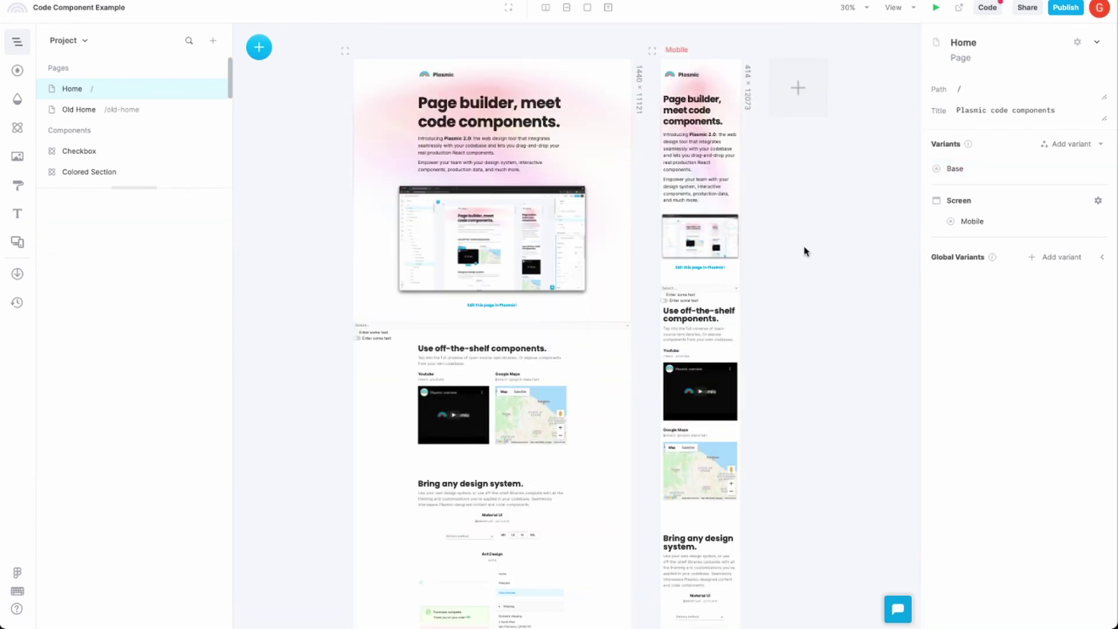
{"action": "scroll", "coordinate": [804, 251], "scroll_direction": "down", "scroll_amount": 10}
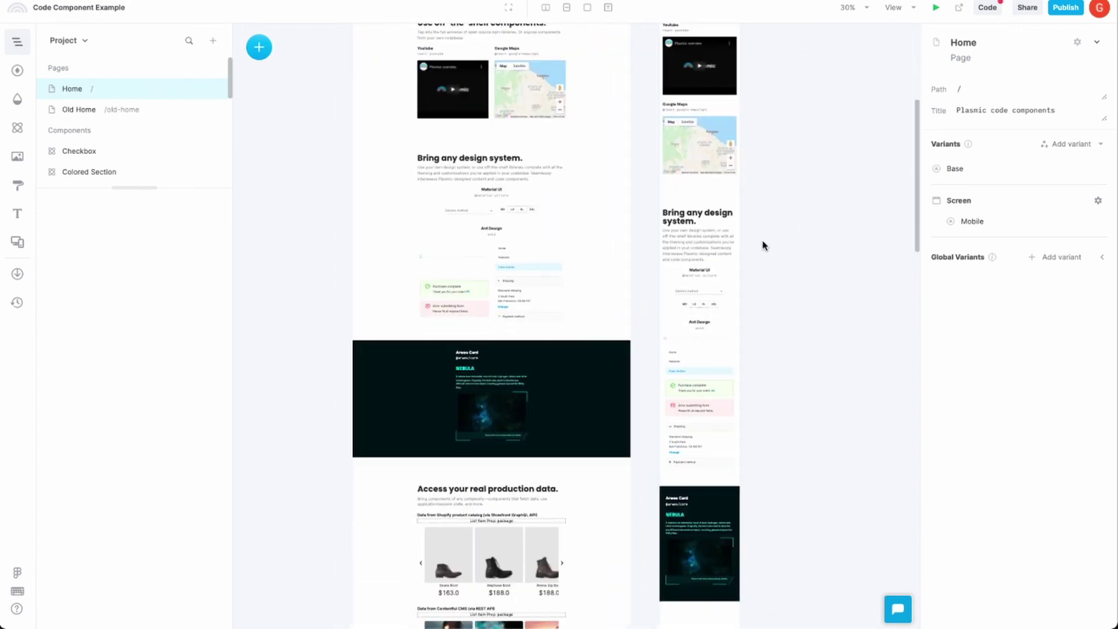
{"action": "scroll", "coordinate": [763, 245], "scroll_direction": "down", "scroll_amount": 4}
{"action": "scroll", "coordinate": [806, 177], "scroll_direction": "down", "scroll_amount": 3}
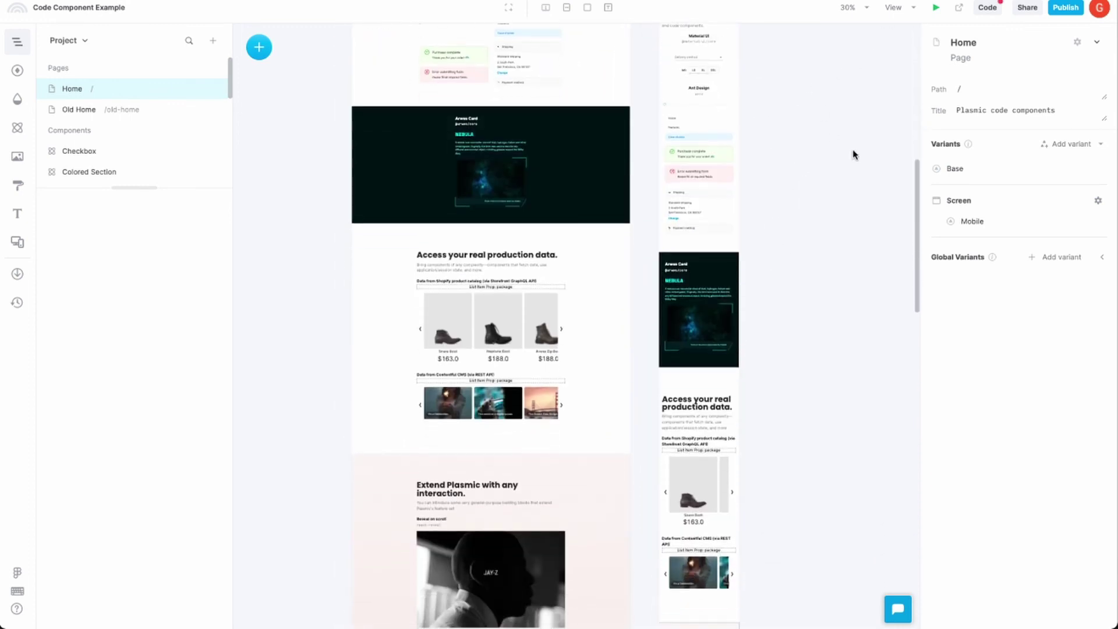